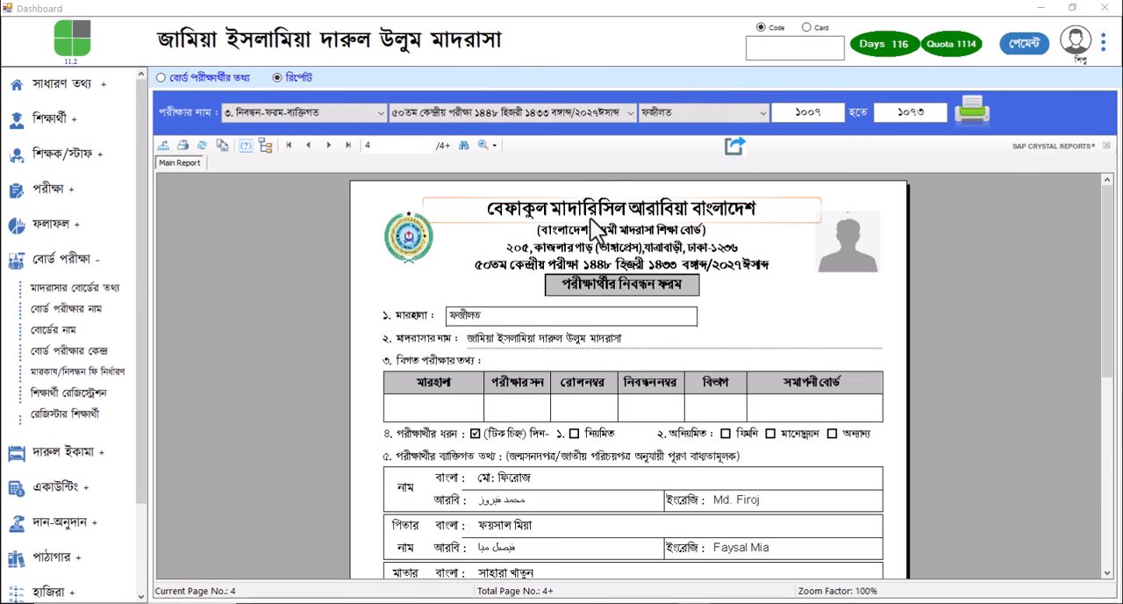
Review the individual examinee registration form for ফজীলত, from the personal details through the address section
{"action": "scroll", "coordinate": [590, 219], "scroll_direction": "down", "scroll_amount": 2}
{"action": "scroll", "coordinate": [590, 219], "scroll_direction": "down", "scroll_amount": 3}
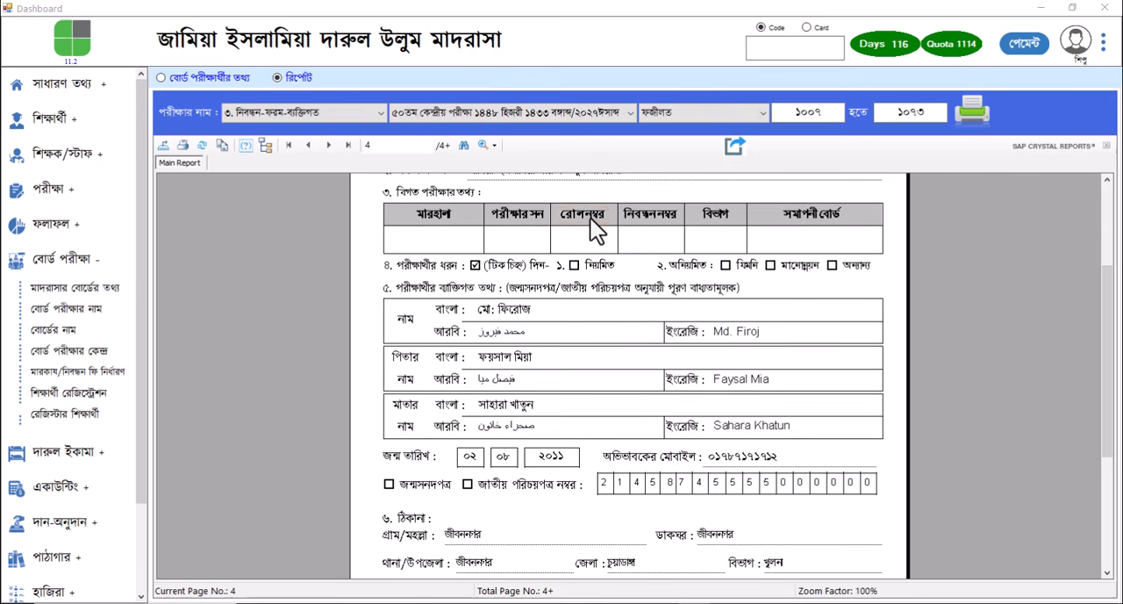
{"action": "scroll", "coordinate": [590, 219], "scroll_direction": "down", "scroll_amount": 1}
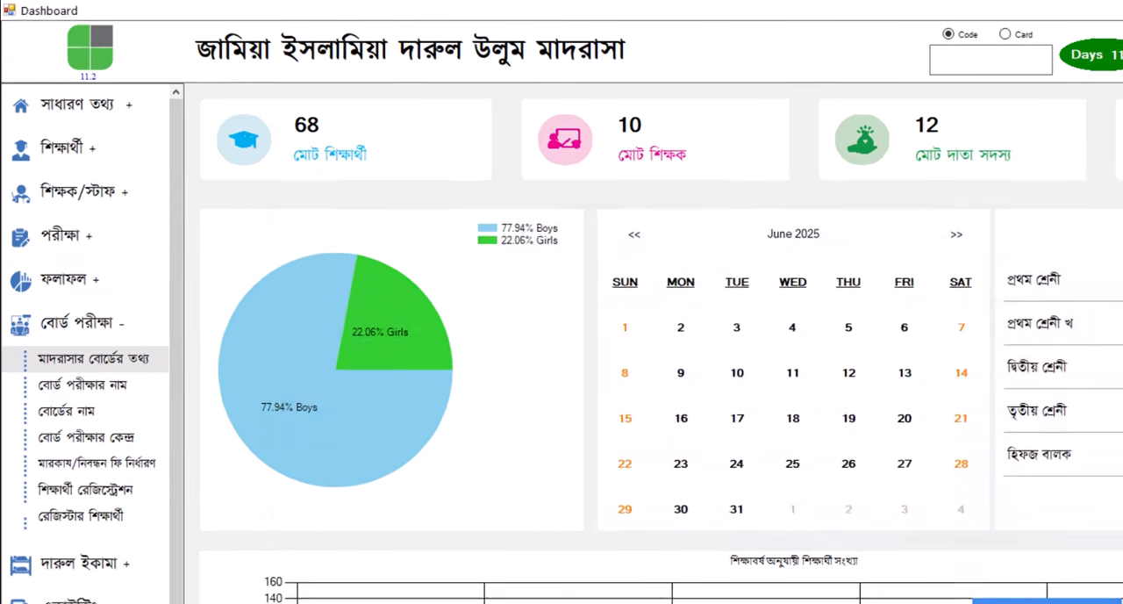
View the madrasa's board information (মাদরাসার বোর্ডের তথ্য) and close it without changes
{"action": "left_click", "coordinate": [76, 288]}
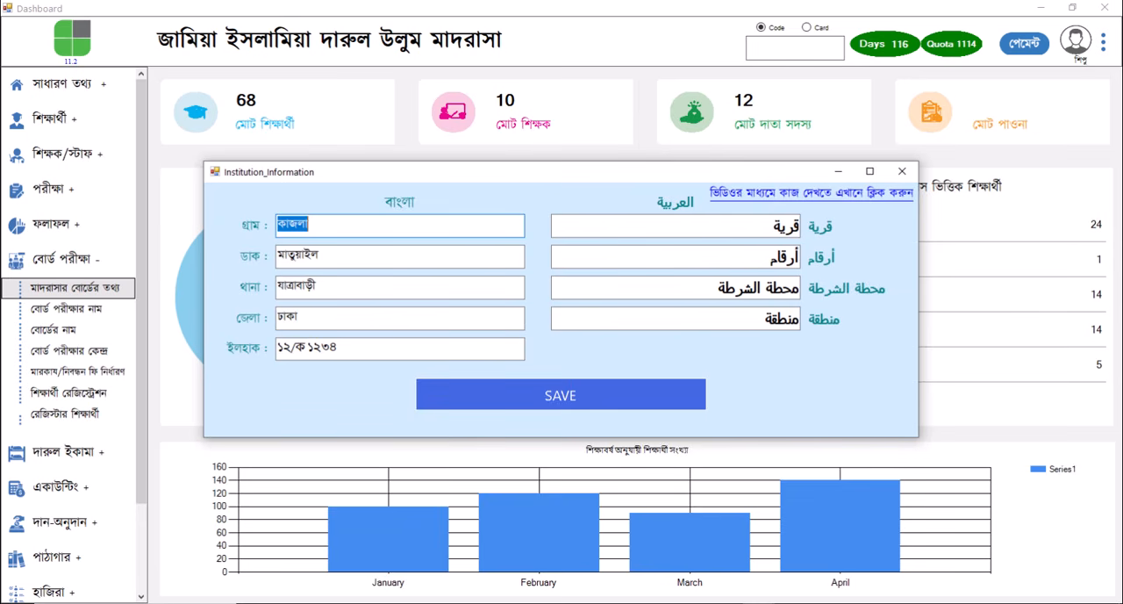
{"action": "key", "text": "alt+F4"}
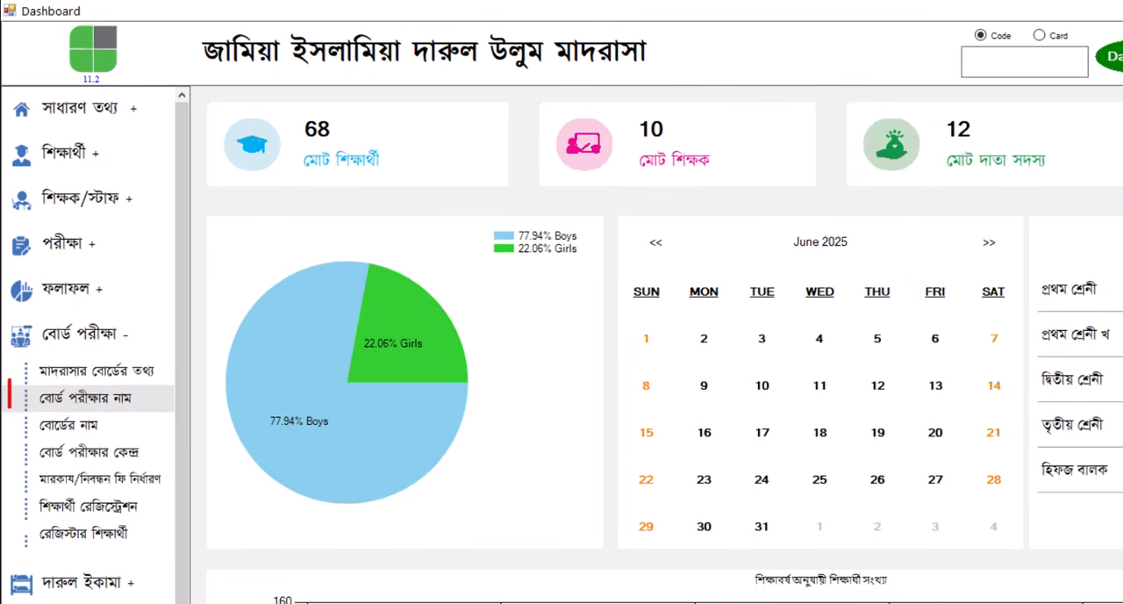
Open the board exam names, load the ৪৯তম কেন্দ্রীয় পরীক্ষা entry and select its full name for copying
{"action": "left_click", "coordinate": [74, 308]}
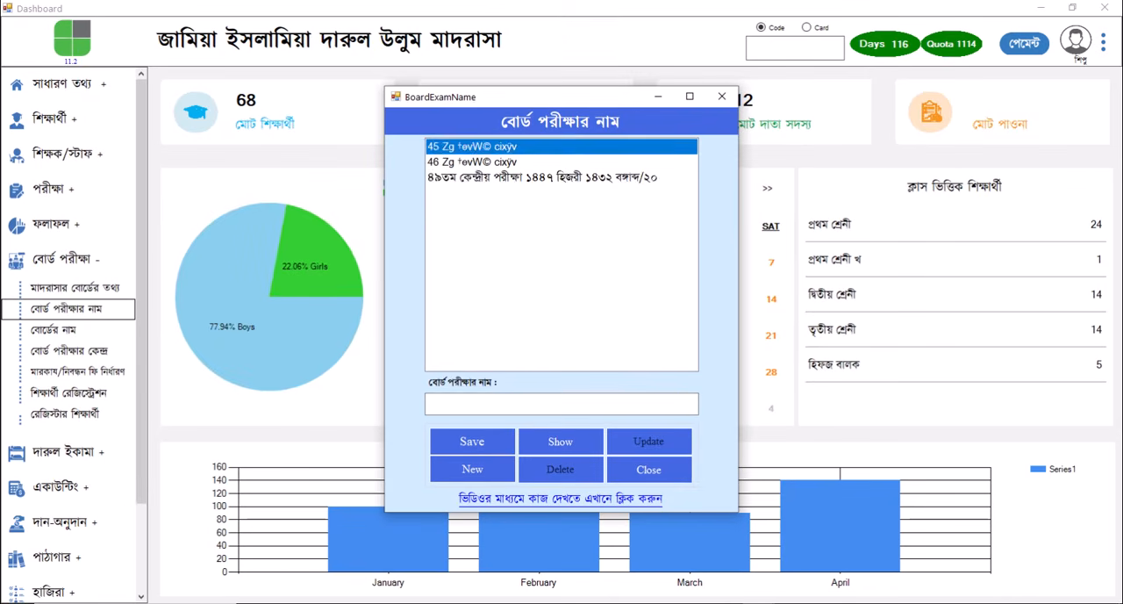
{"action": "left_click", "coordinate": [699, 229]}
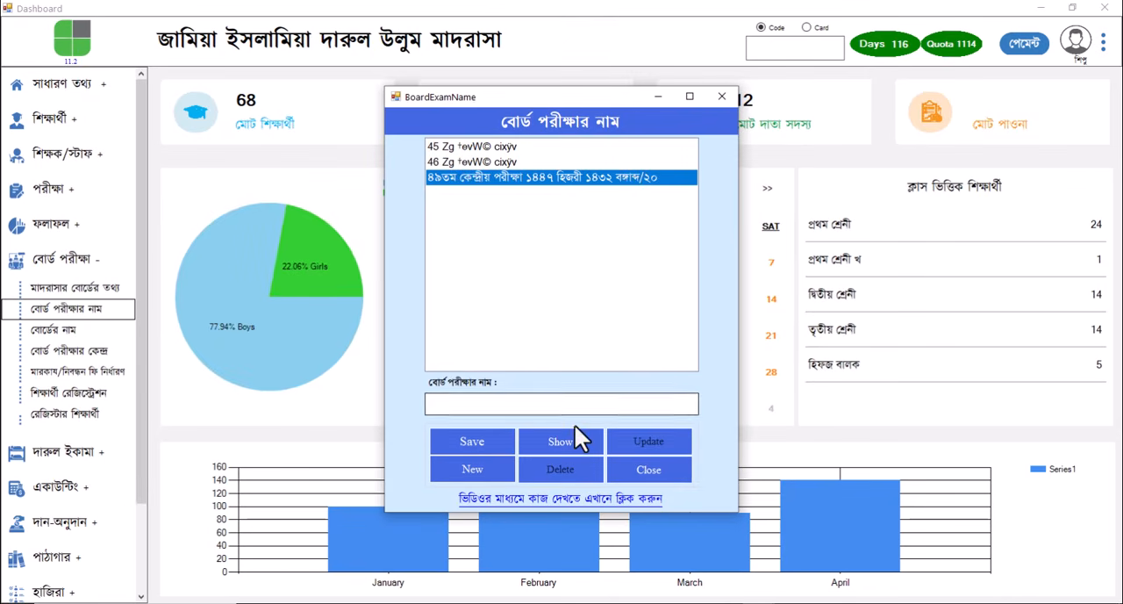
{"action": "left_click", "coordinate": [570, 447]}
{"action": "left_click_drag", "start_coordinate": [647, 402], "coordinate": [395, 412]}
{"action": "key", "text": "ctrl+c"}
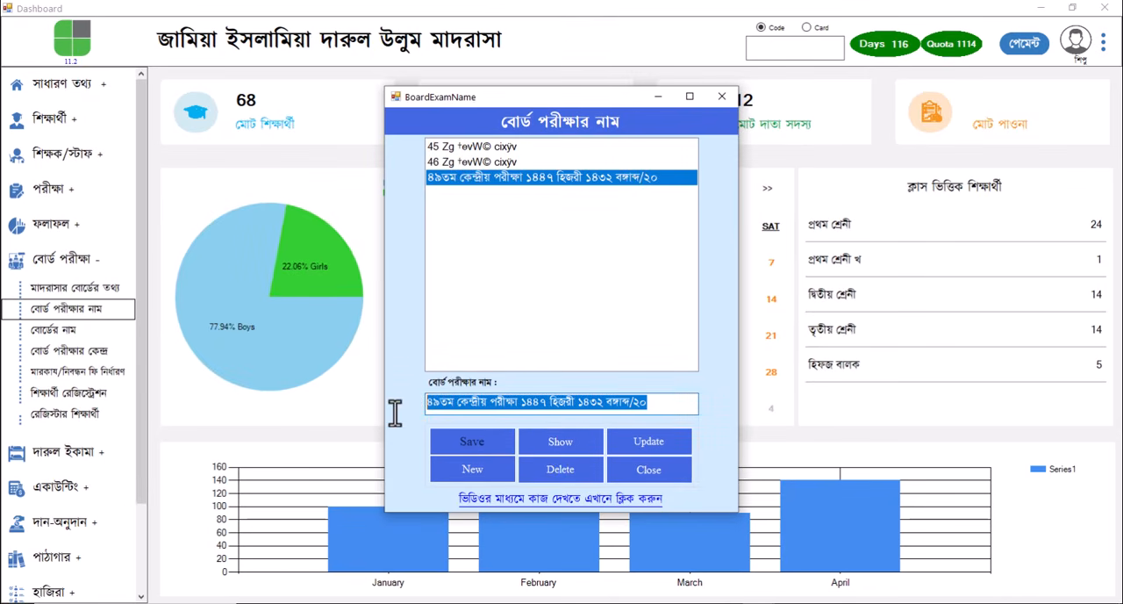
Start a new board exam name from the copied text, changing it to ৫০তম কেন্দ্রীয় পরীক্ষা ১৪৪৮ হিজরী ১৪৩৩ বঙ্গাব্দ
{"action": "left_click", "coordinate": [475, 468]}
{"action": "left_click", "coordinate": [525, 405]}
{"action": "key", "text": "ctrl+v"}
{"action": "left_click_drag", "start_coordinate": [444, 404], "coordinate": [425, 404]}
{"action": "type", "text": "৫০"}
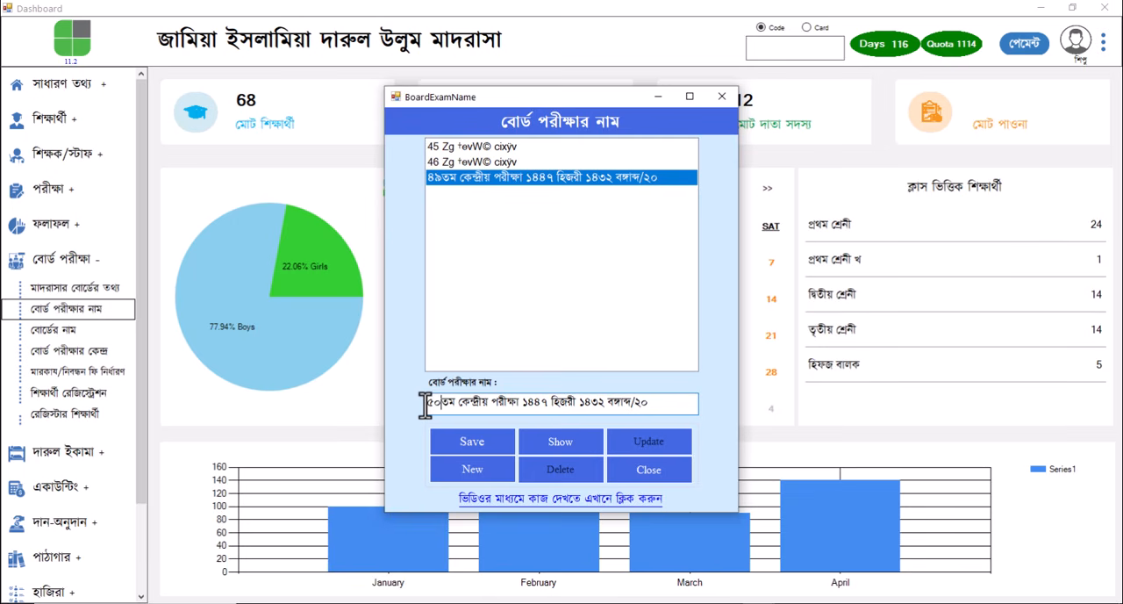
{"action": "left_click_drag", "start_coordinate": [550, 404], "coordinate": [541, 401]}
{"action": "type", "text": "৮"}
{"action": "left_click_drag", "start_coordinate": [602, 403], "coordinate": [597, 405]}
{"action": "type", "text": "৩"}
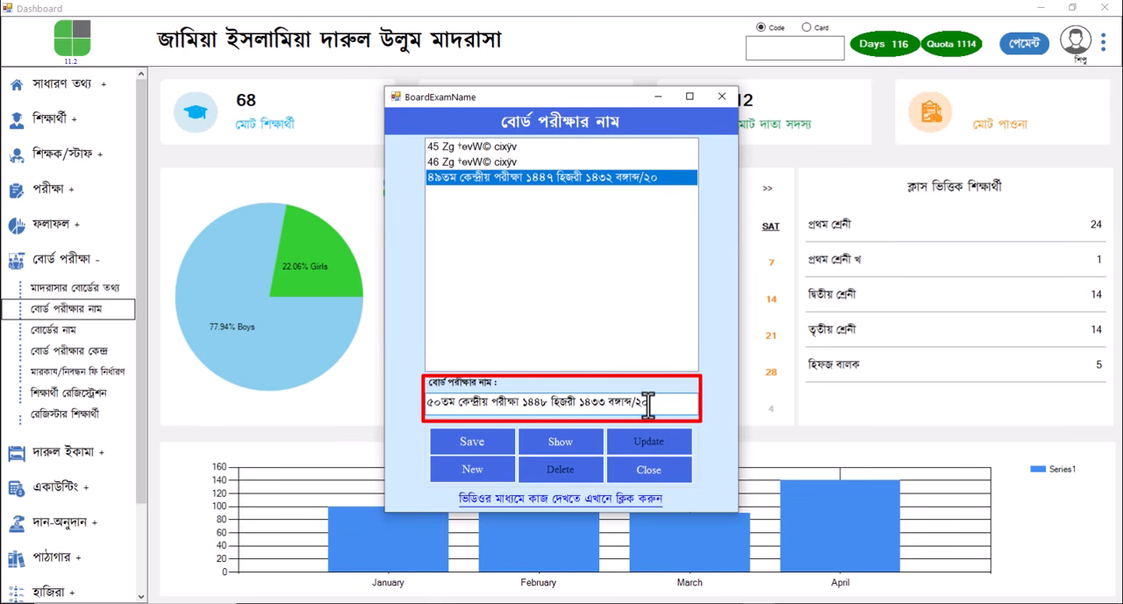
Complete the new exam name's ending as ২০২৭ঈসাব্দ, save the record and close the exam names window
{"action": "left_click_drag", "start_coordinate": [656, 403], "coordinate": [648, 403]}
{"action": "type", "text": "২৭ঈসাব্দ"}
{"action": "left_click", "coordinate": [466, 439]}
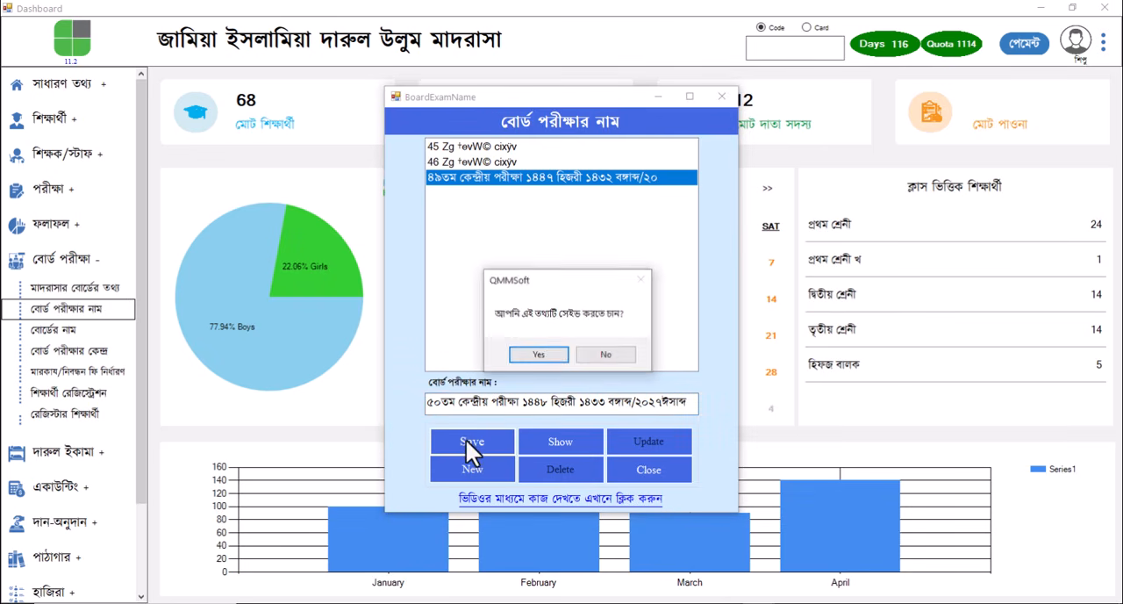
{"action": "left_click", "coordinate": [548, 352]}
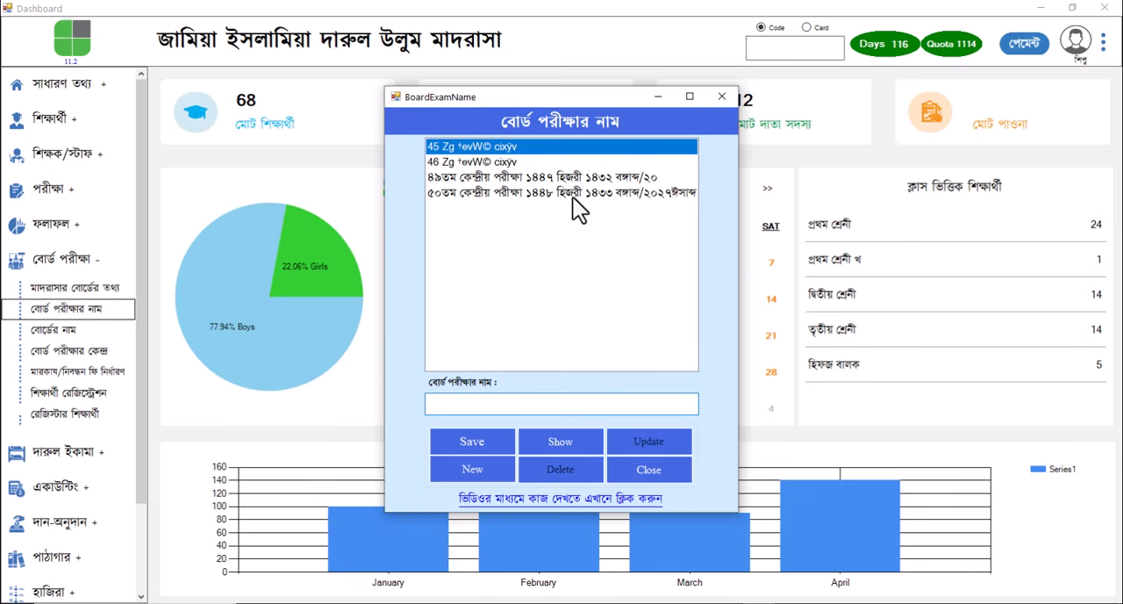
{"action": "left_click", "coordinate": [719, 97]}
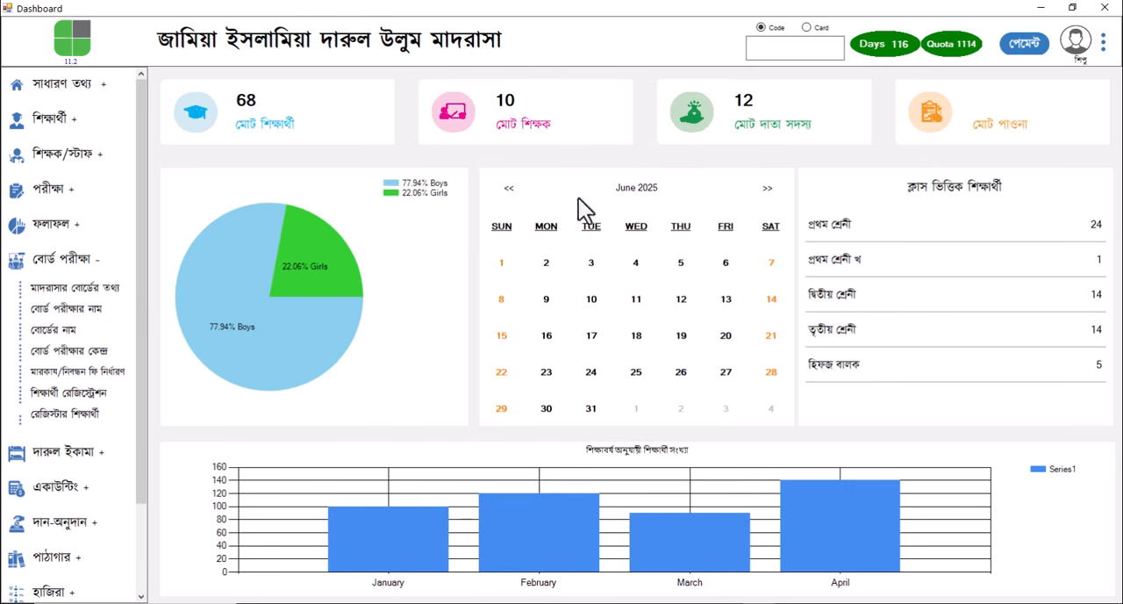
Open the board names (বোর্ডের নাম) and load the বেফাকুল মাদারিসিল আরাবিয়া বাংলাদেশ entry for editing
{"action": "left_click", "coordinate": [68, 332]}
{"action": "left_click", "coordinate": [721, 96]}
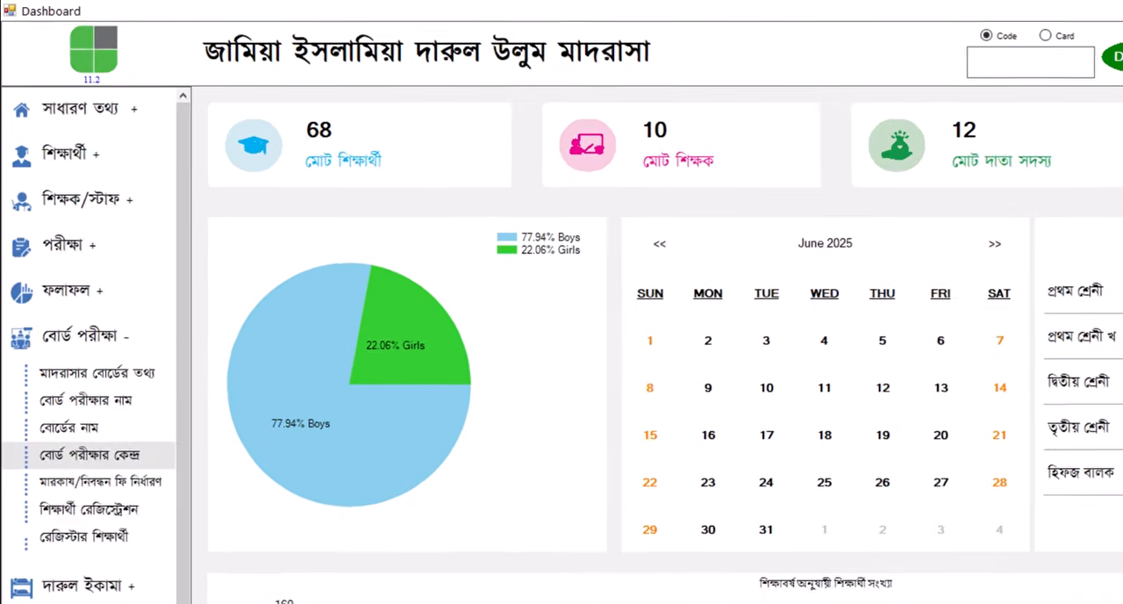
{"action": "left_click", "coordinate": [61, 330]}
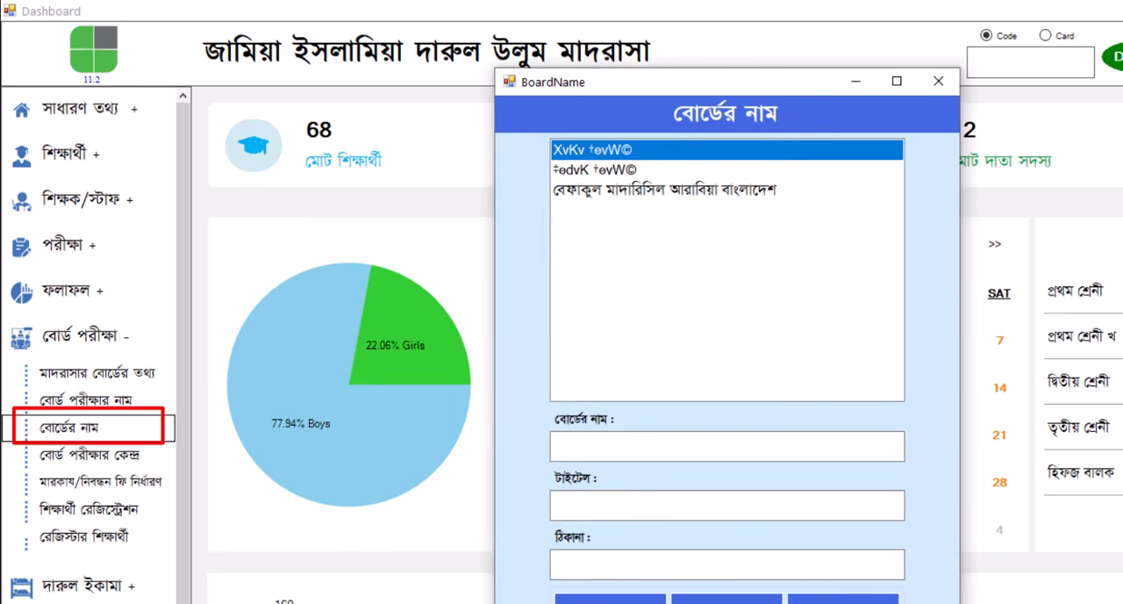
{"action": "left_click_drag", "start_coordinate": [702, 87], "coordinate": [733, 94]}
{"action": "left_click", "coordinate": [742, 198]}
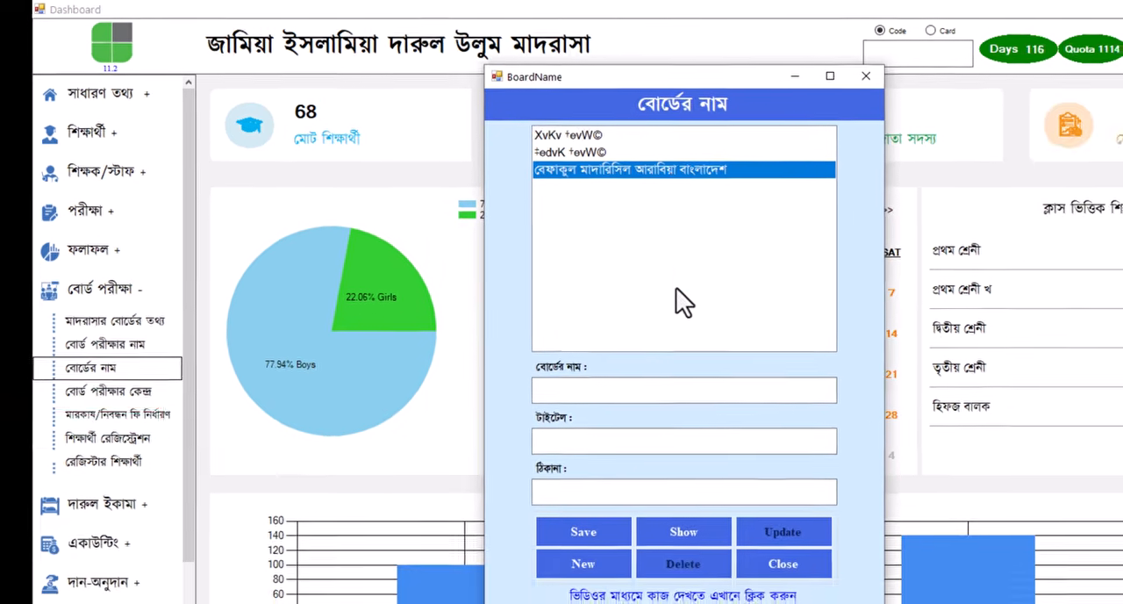
{"action": "left_click", "coordinate": [678, 532]}
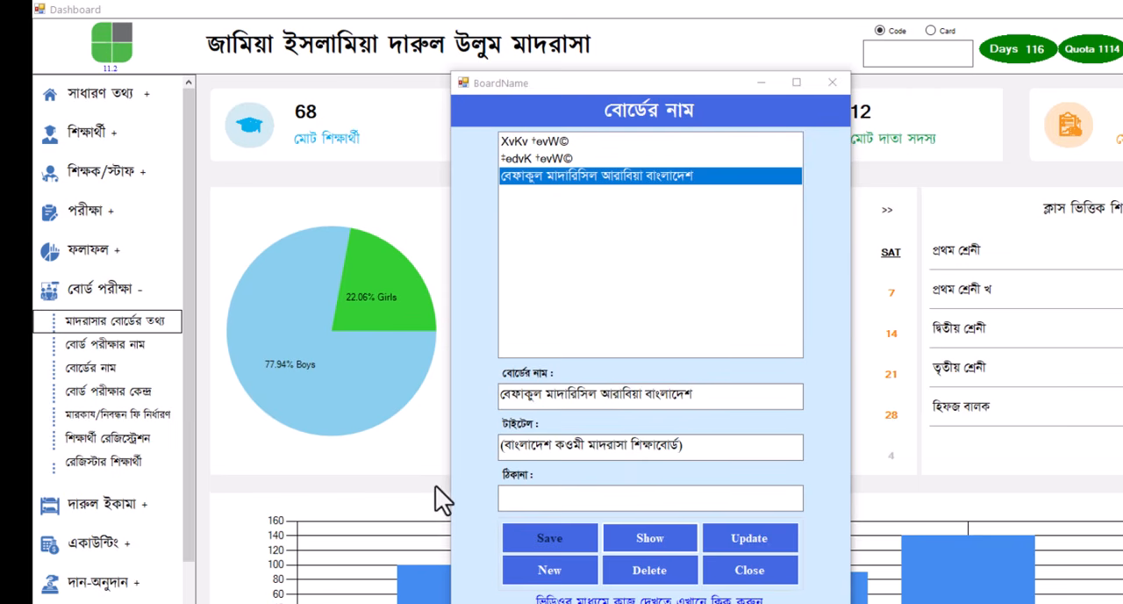
Paste the board's postal address into its ঠিকানা field, update the board record and close the window
{"action": "left_click", "coordinate": [551, 497]}
{"action": "type", "text": "২০৫, কাজলারপাড় (ভাঙ্গাপ্রেস),যাত্রাবাড়ী, ঢাকা-১২৩৬"}
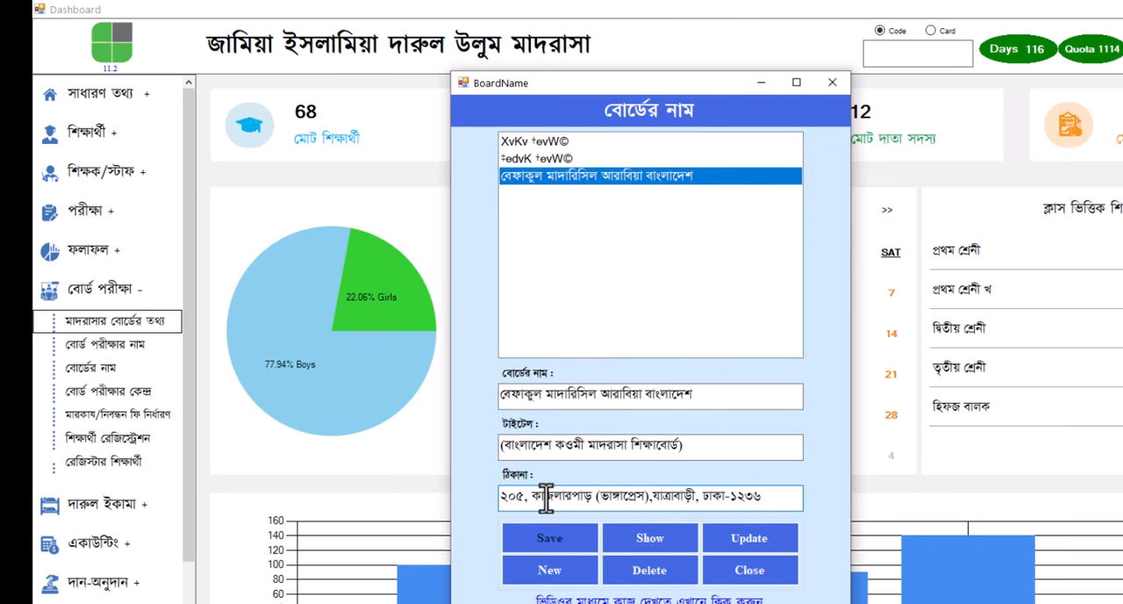
{"action": "left_click", "coordinate": [746, 544]}
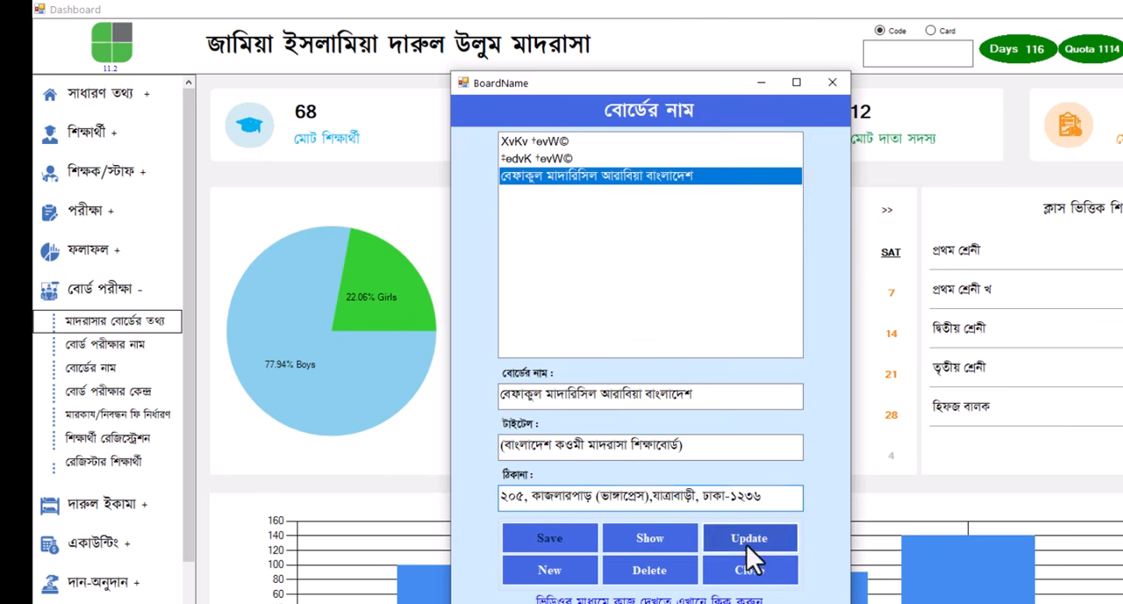
{"action": "left_click", "coordinate": [695, 402]}
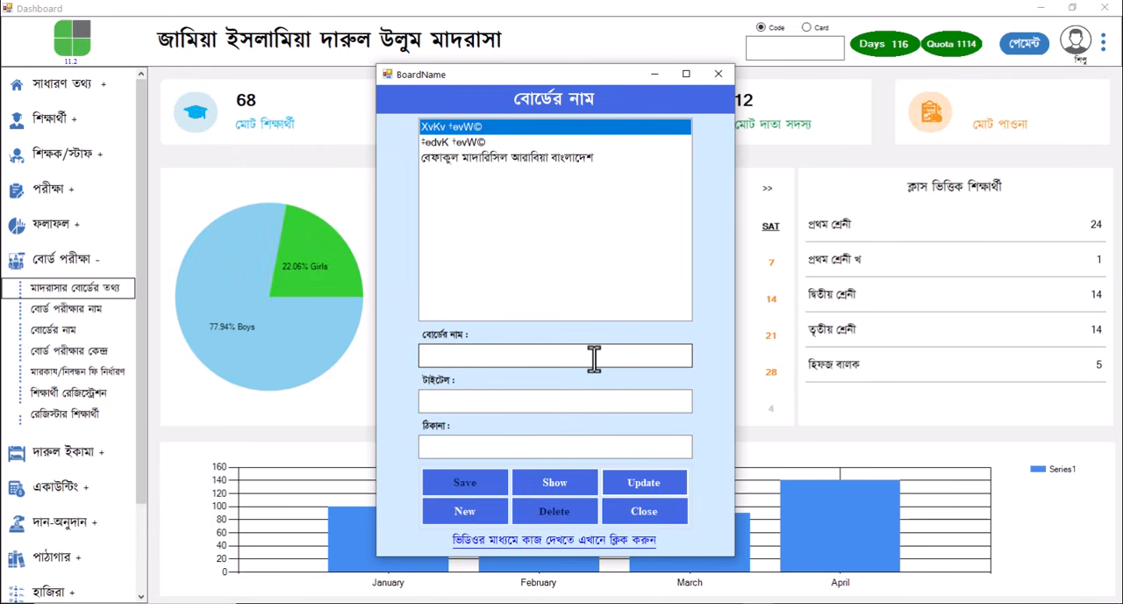
{"action": "left_click", "coordinate": [718, 73]}
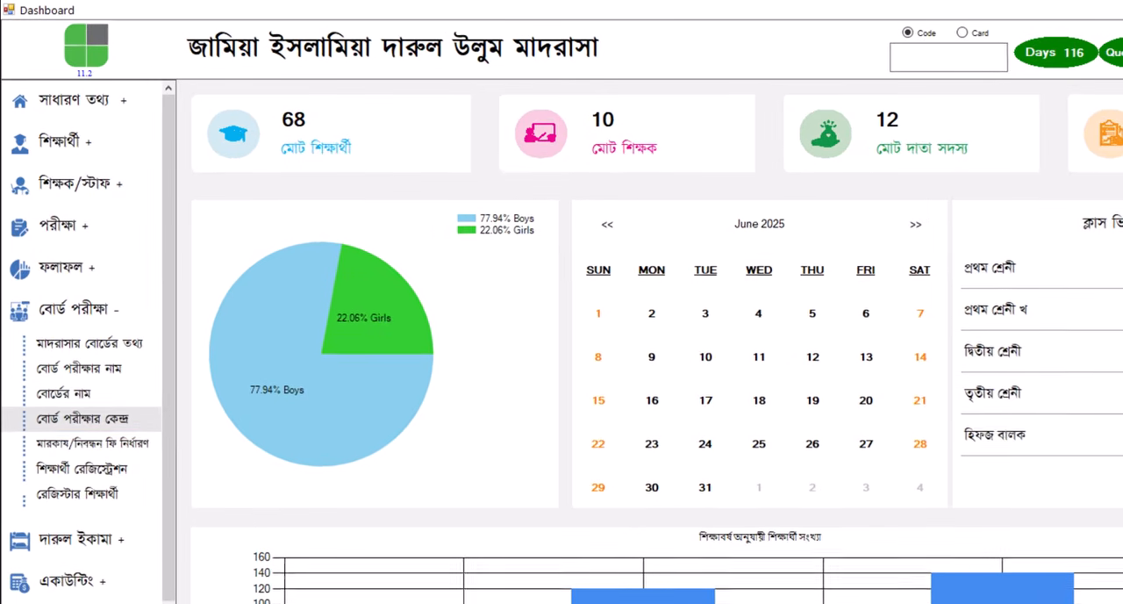
View the details of the জামিয়া ইসলামিয়া মাদরাসা entry among the board exam centres and close the window
{"action": "left_click", "coordinate": [88, 418]}
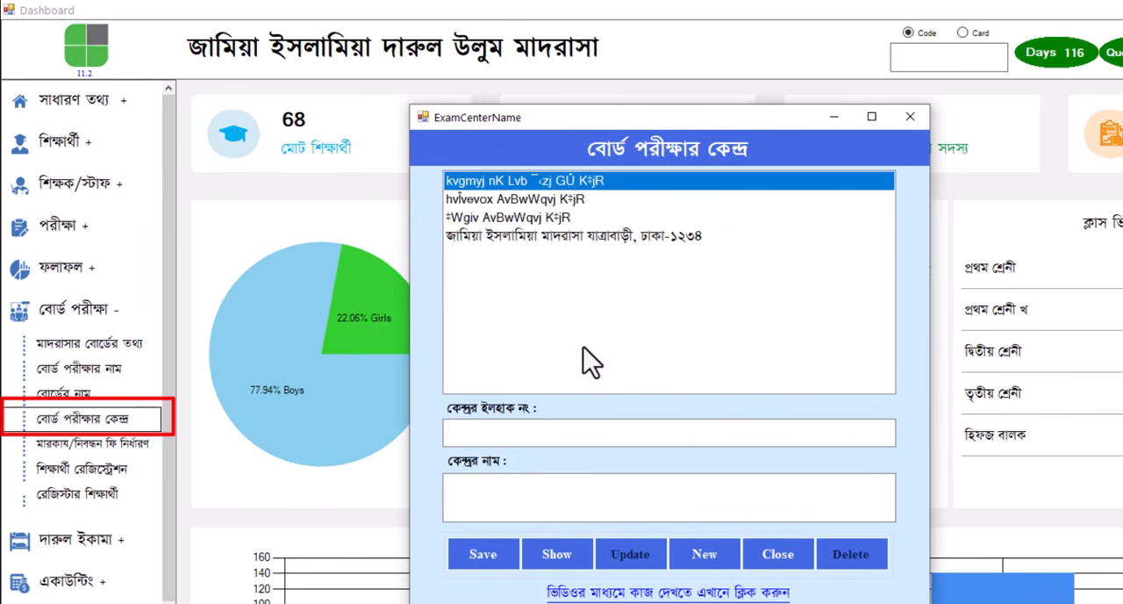
{"action": "left_click", "coordinate": [598, 239]}
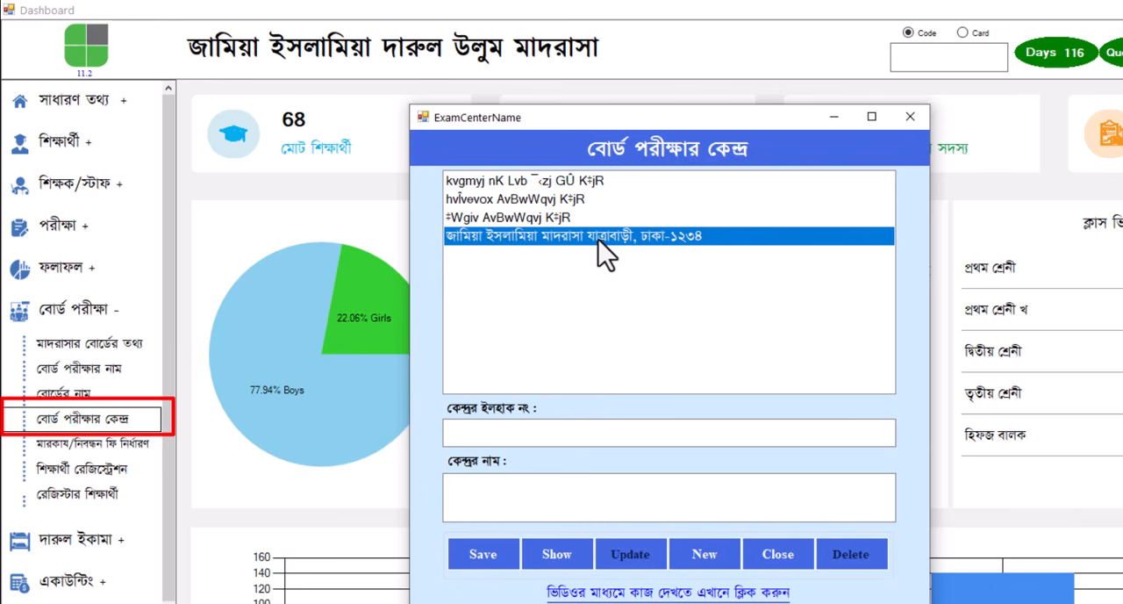
{"action": "left_click", "coordinate": [558, 555]}
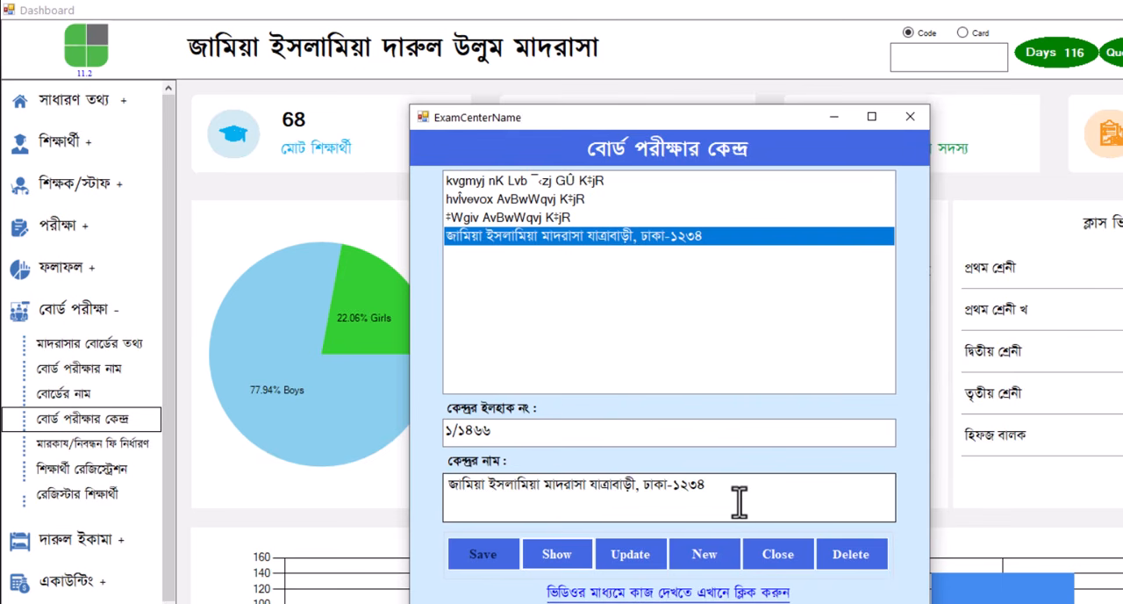
{"action": "left_click", "coordinate": [910, 116]}
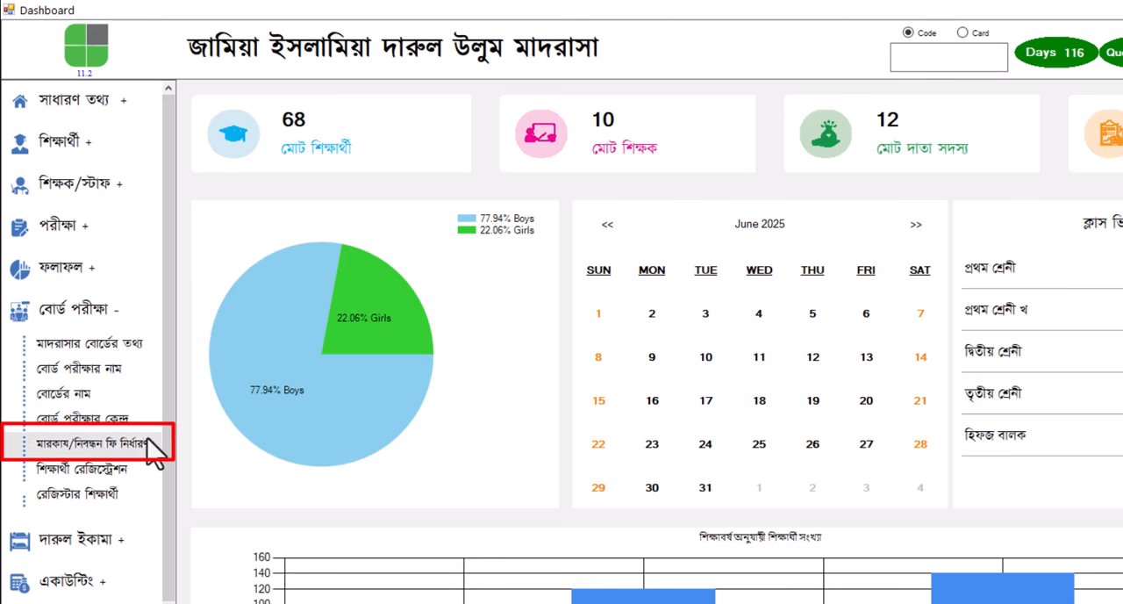
In the centre and fee setting, choose academic year ২০২৬-২৭, board marhala ফজীলত and the ৫০তম কেন্দ্রীয় পরীক্ষা exam
{"action": "left_click", "coordinate": [132, 441]}
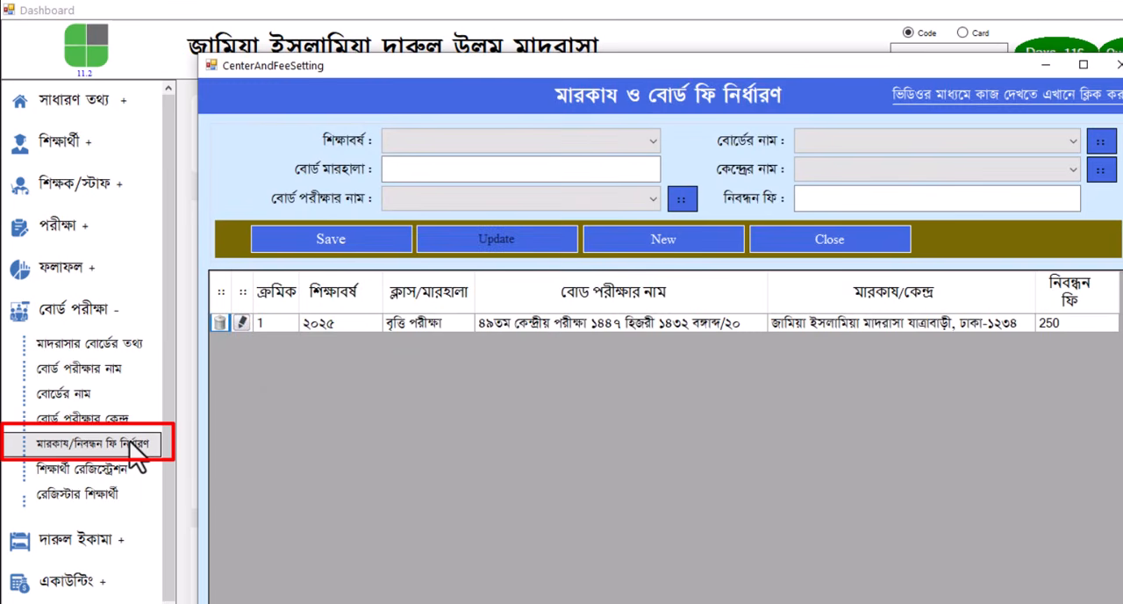
{"action": "left_click", "coordinate": [572, 143]}
{"action": "left_click", "coordinate": [476, 159]}
{"action": "left_click", "coordinate": [497, 170]}
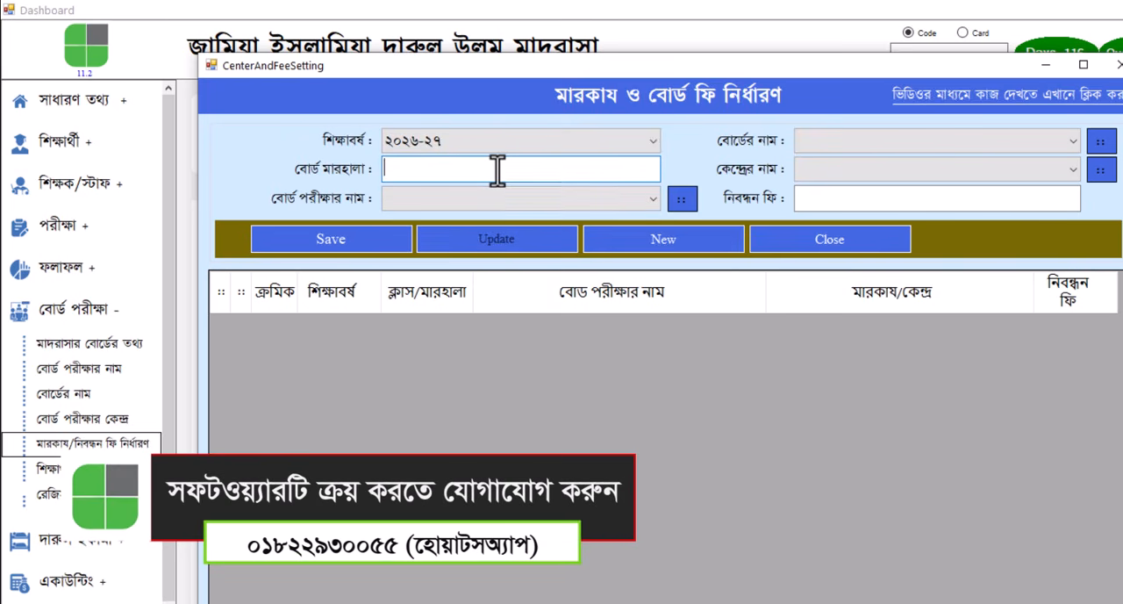
{"action": "type", "text": "ফজীলত"}
{"action": "left_click", "coordinate": [543, 198]}
{"action": "left_click", "coordinate": [533, 217]}
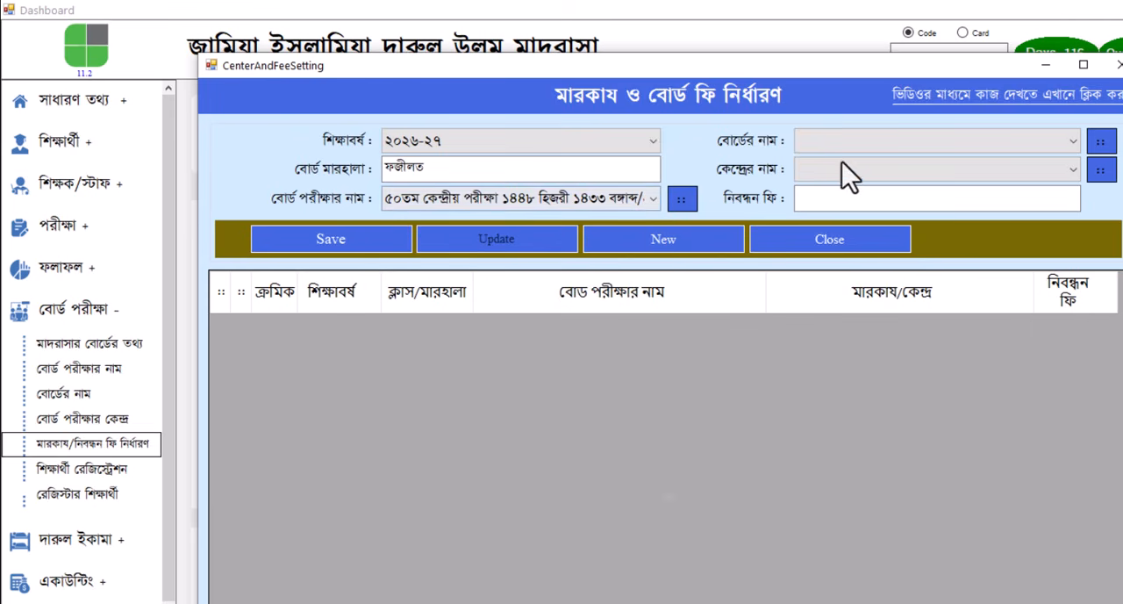
Set the board to বেফাকুল মাদারিসিল আরাবিয়া বাংলাদেশ, the centre to জামিয়া ইসলামিয়া মাদরাসা and the registration fee to ২০০
{"action": "left_click", "coordinate": [916, 138]}
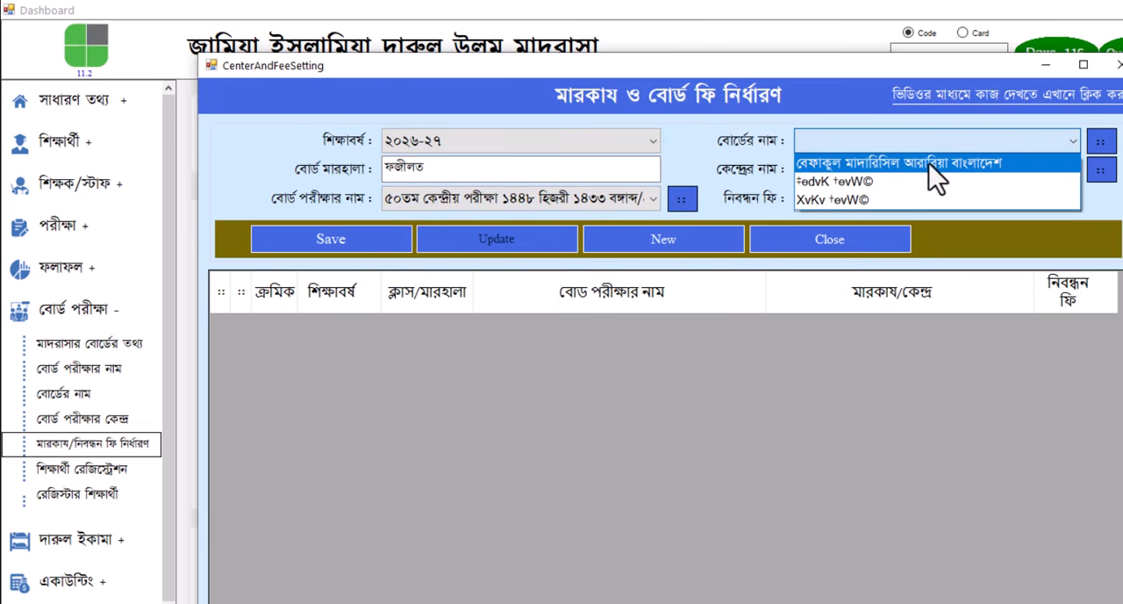
{"action": "left_click", "coordinate": [930, 164]}
{"action": "left_click", "coordinate": [928, 168]}
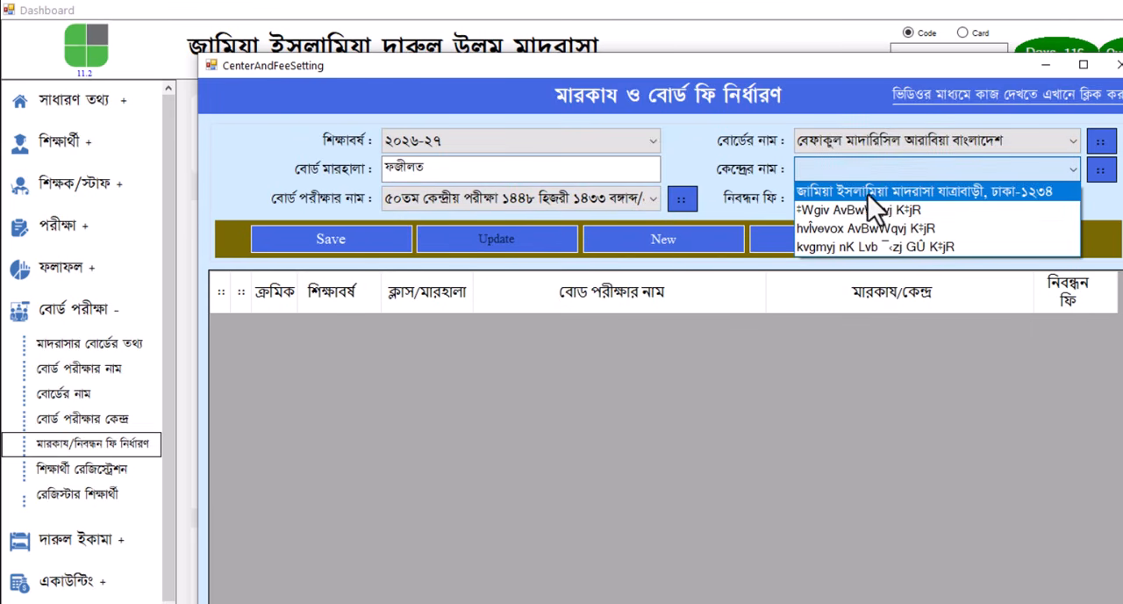
{"action": "left_click", "coordinate": [923, 190]}
{"action": "left_click", "coordinate": [844, 200]}
{"action": "type", "text": "২০০"}
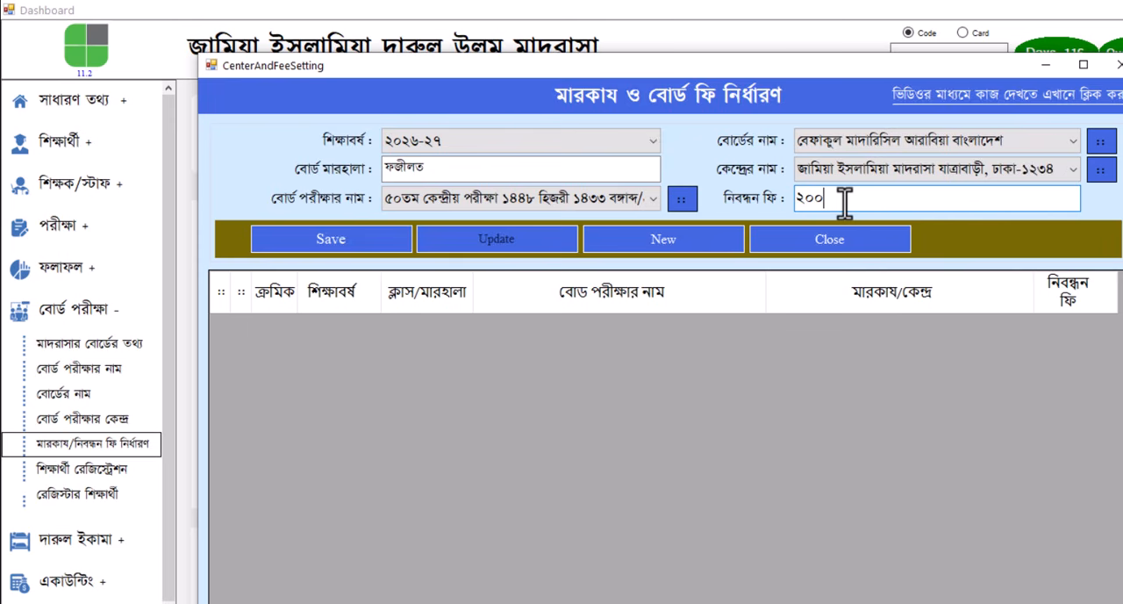
Save the ফজীলত centre and fee setting, check its new row and close the window
{"action": "left_click", "coordinate": [321, 242]}
{"action": "left_click", "coordinate": [643, 423]}
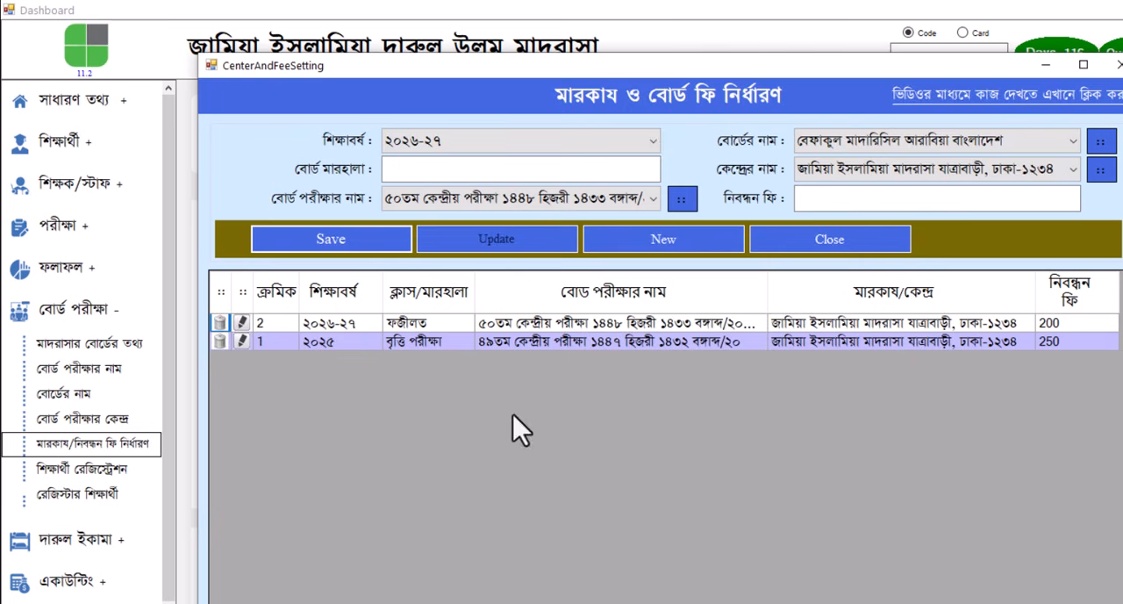
{"action": "left_click_drag", "start_coordinate": [343, 320], "coordinate": [1057, 332]}
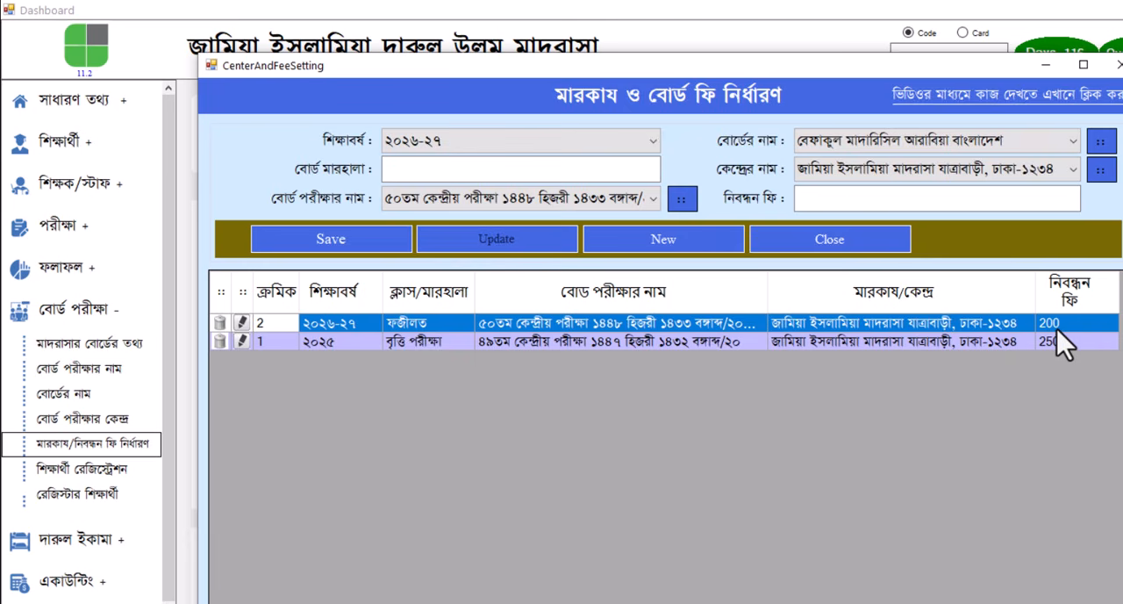
{"action": "left_click", "coordinate": [1118, 65]}
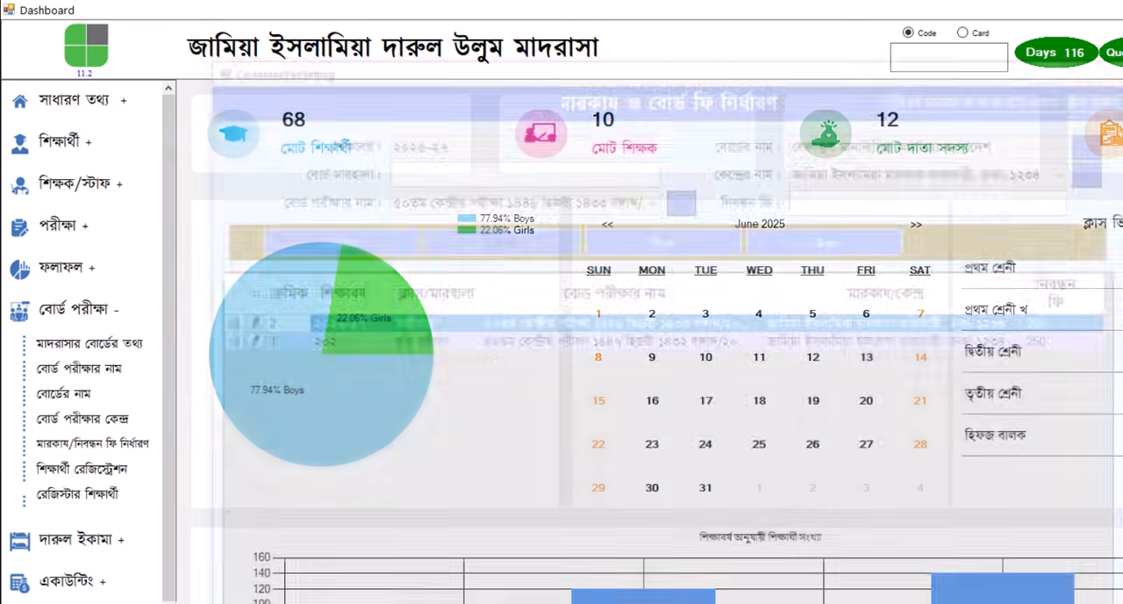
Open student registration (শিক্ষার্থী রেজিস্ট্রেশন) and set the academic year to ২০২৬-২৭
{"action": "left_click", "coordinate": [114, 474]}
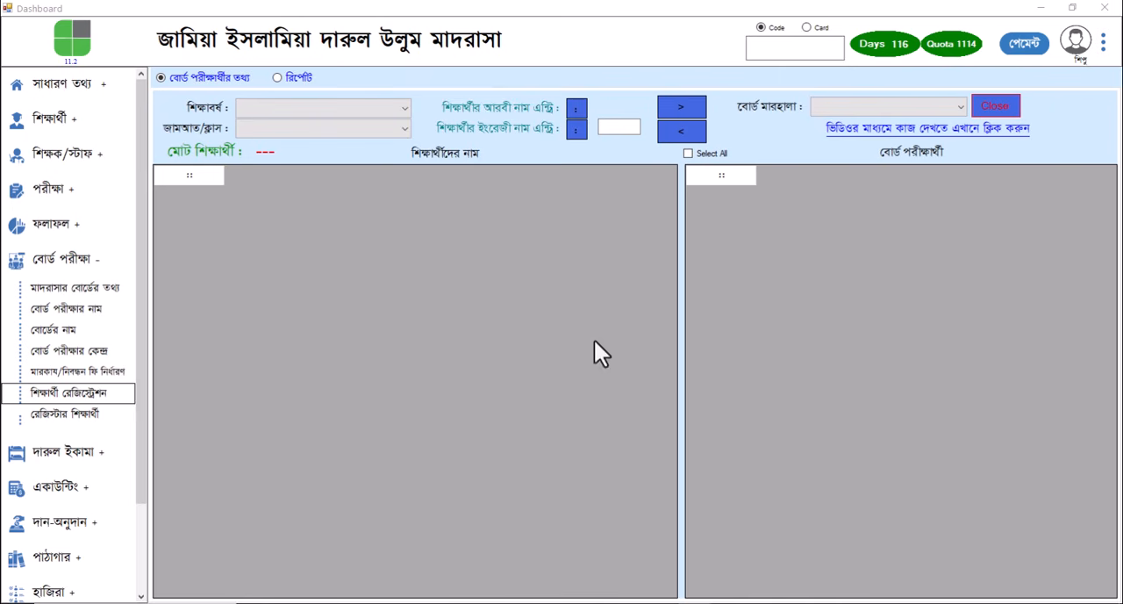
{"action": "left_click", "coordinate": [321, 104]}
{"action": "left_click", "coordinate": [294, 123]}
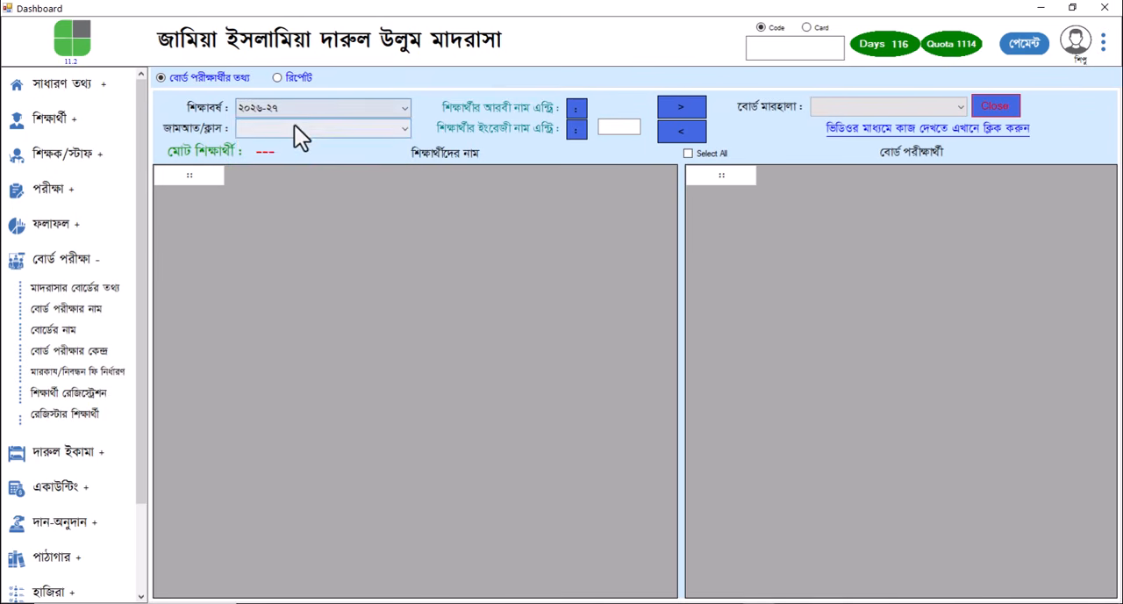
Load the প্রথম শ্রেনী class, then open Arabic name entry and load its students for academic year ২০২৬-২৭ and class প্রথম শ্রেনী
{"action": "left_click", "coordinate": [302, 130]}
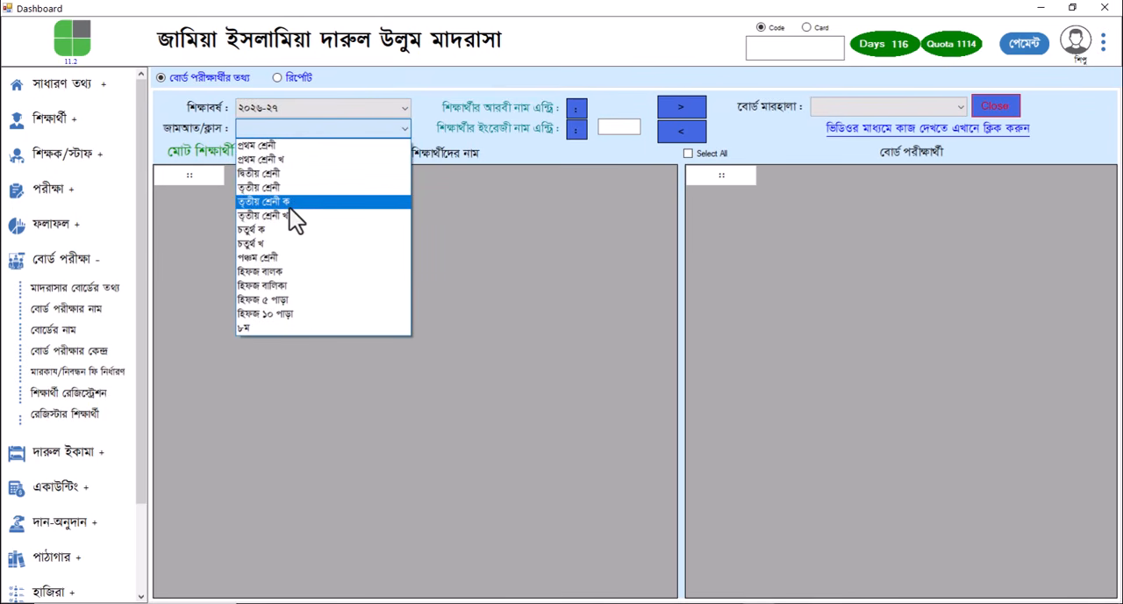
{"action": "left_click", "coordinate": [299, 146]}
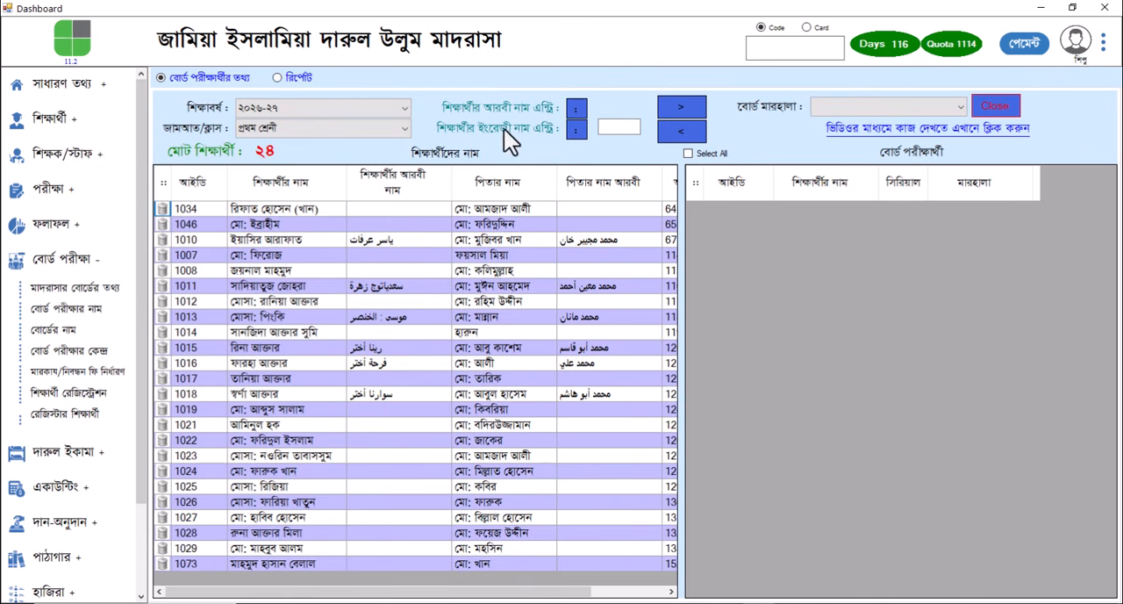
{"action": "left_click", "coordinate": [574, 109]}
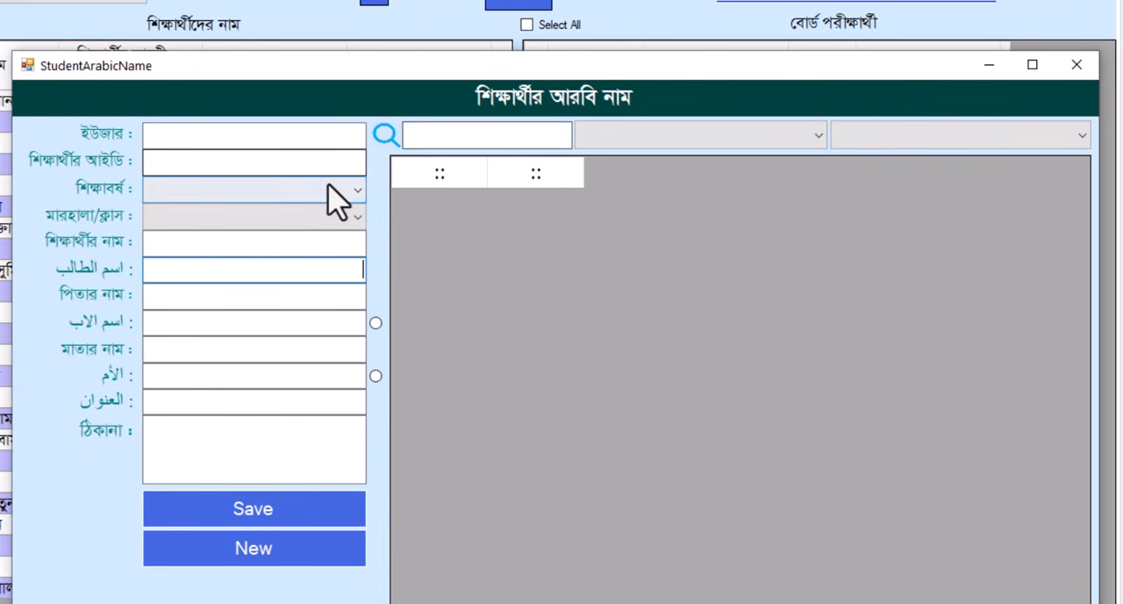
{"action": "left_click", "coordinate": [329, 189]}
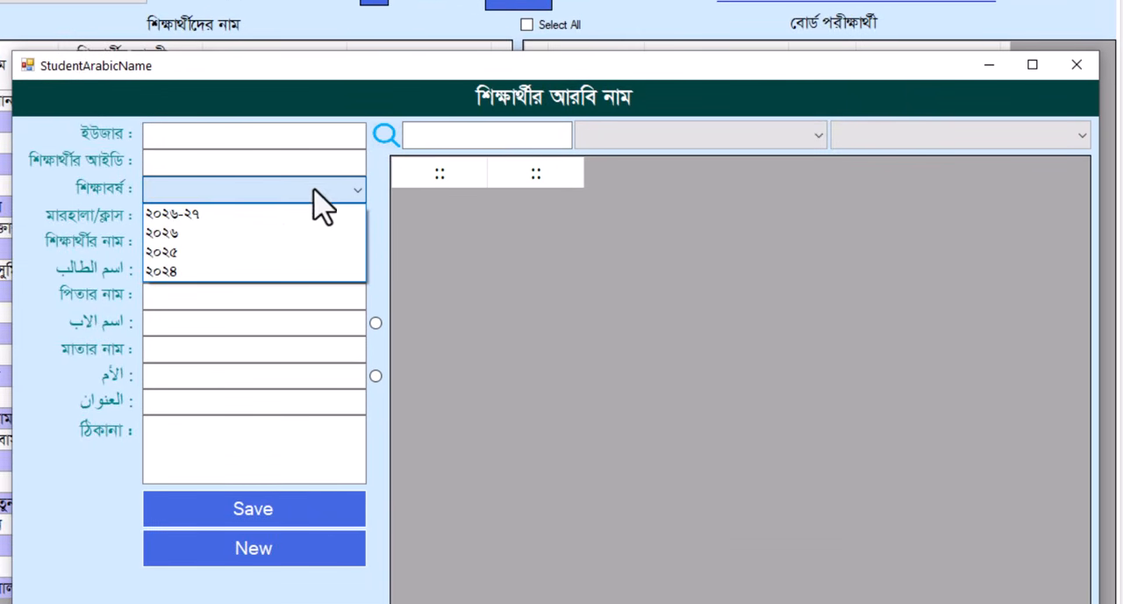
{"action": "left_click", "coordinate": [195, 216]}
{"action": "left_click", "coordinate": [298, 217]}
{"action": "left_click", "coordinate": [234, 238]}
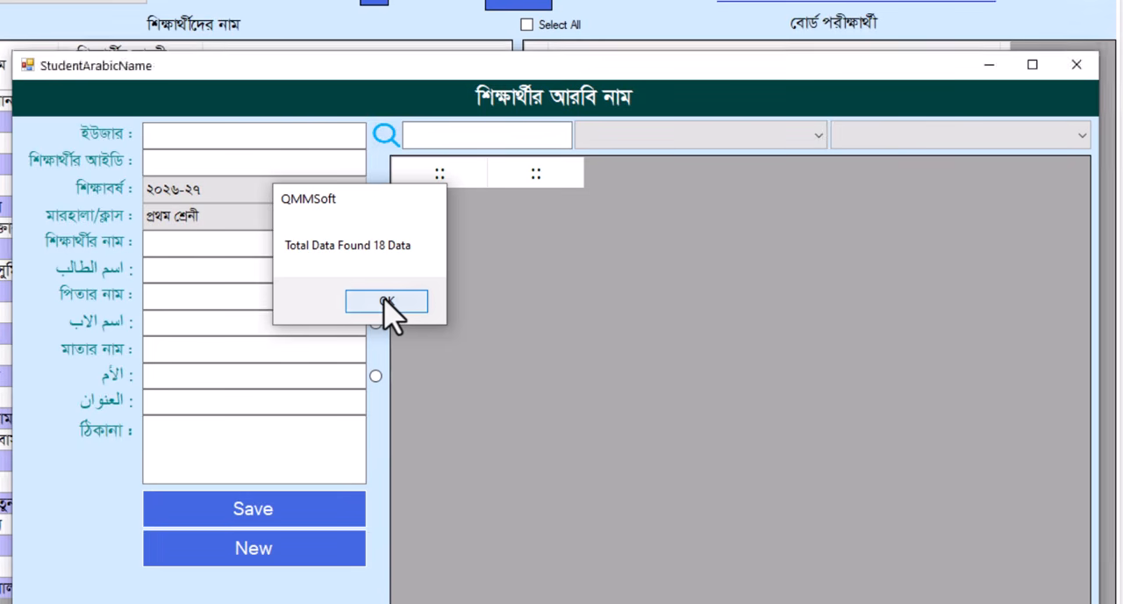
{"action": "left_click", "coordinate": [386, 303]}
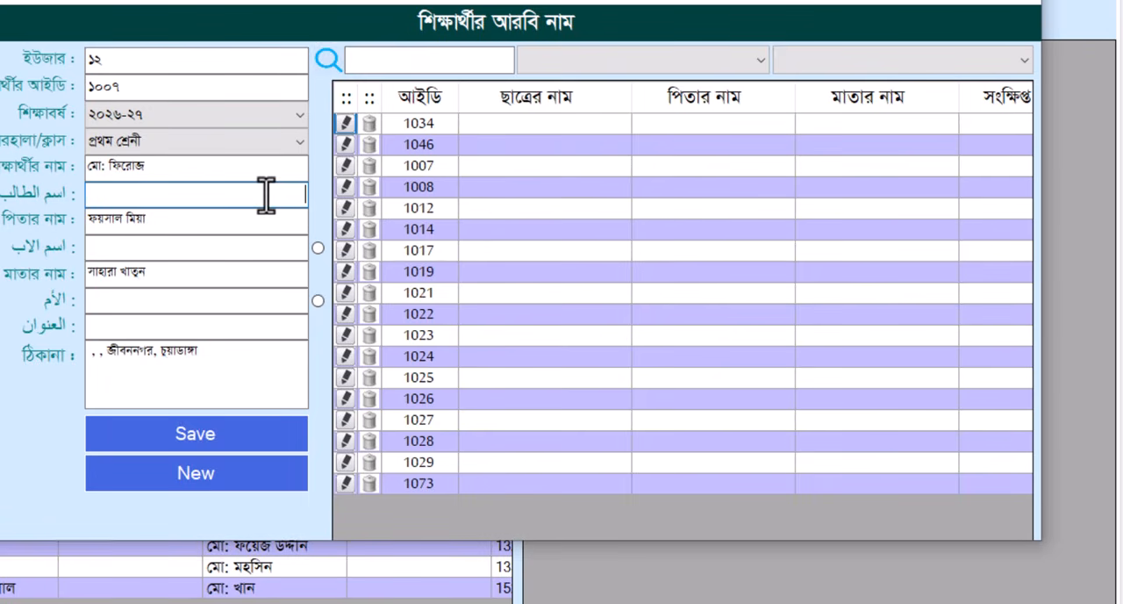
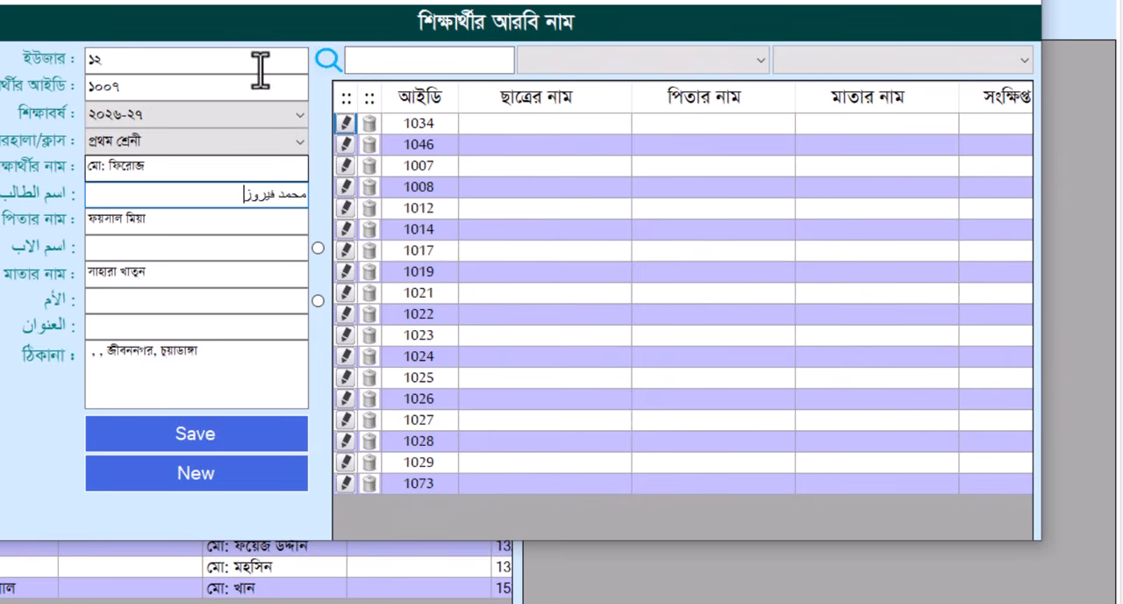
Fill in the Arabic names of the loaded student, father and mother, save the entry and close the Arabic name window
{"action": "left_click", "coordinate": [179, 255]}
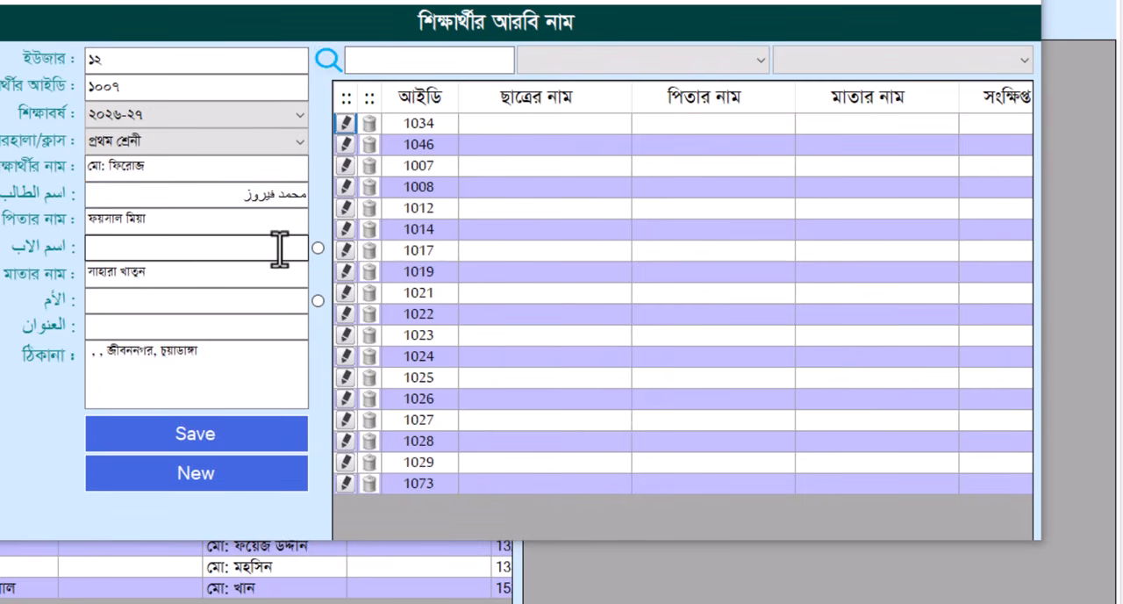
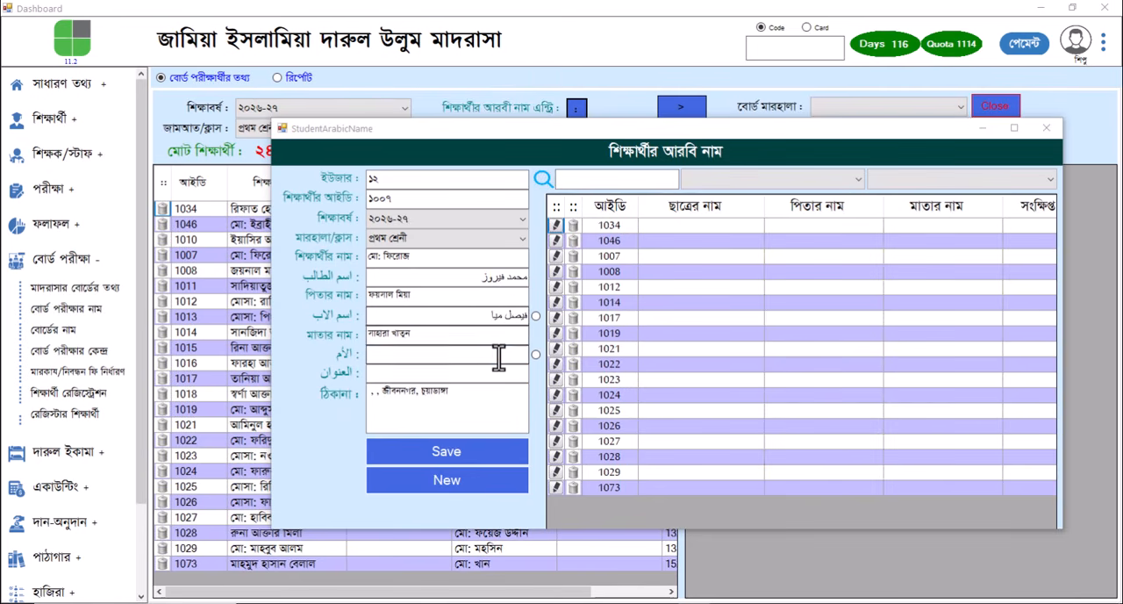
{"action": "left_click", "coordinate": [265, 304]}
{"action": "left_click", "coordinate": [496, 376]}
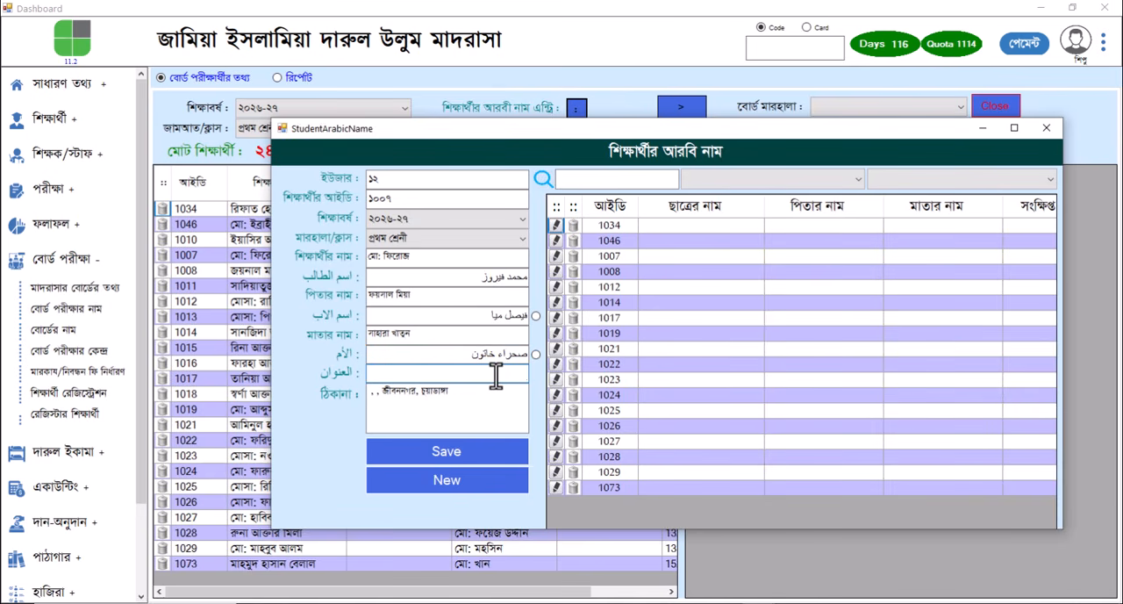
{"action": "left_click", "coordinate": [461, 452]}
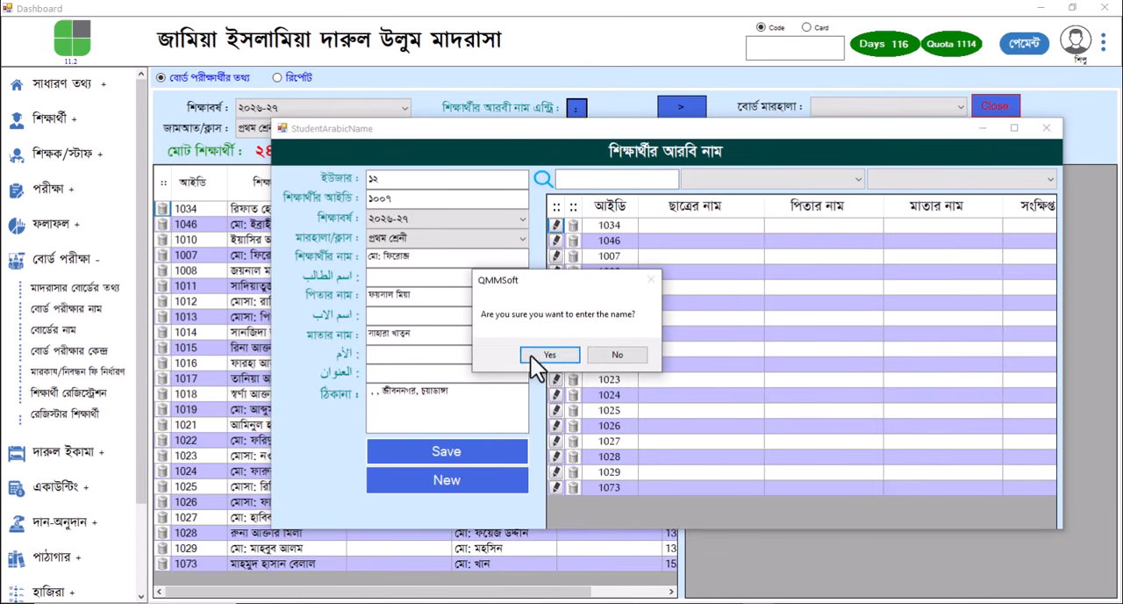
{"action": "left_click", "coordinate": [538, 356]}
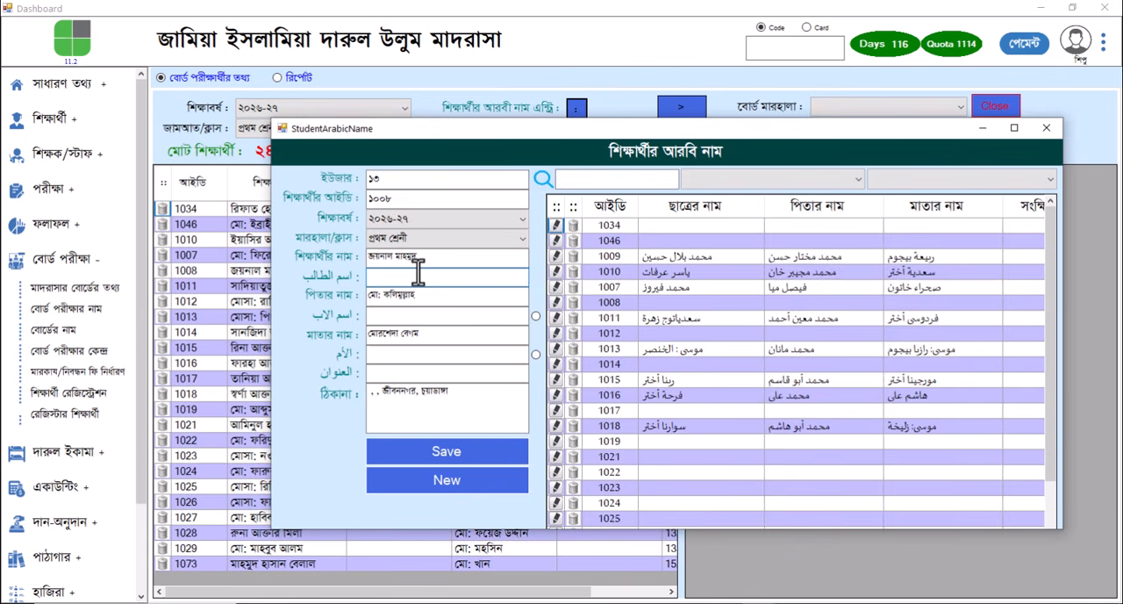
{"action": "key", "text": "alt+Tab"}
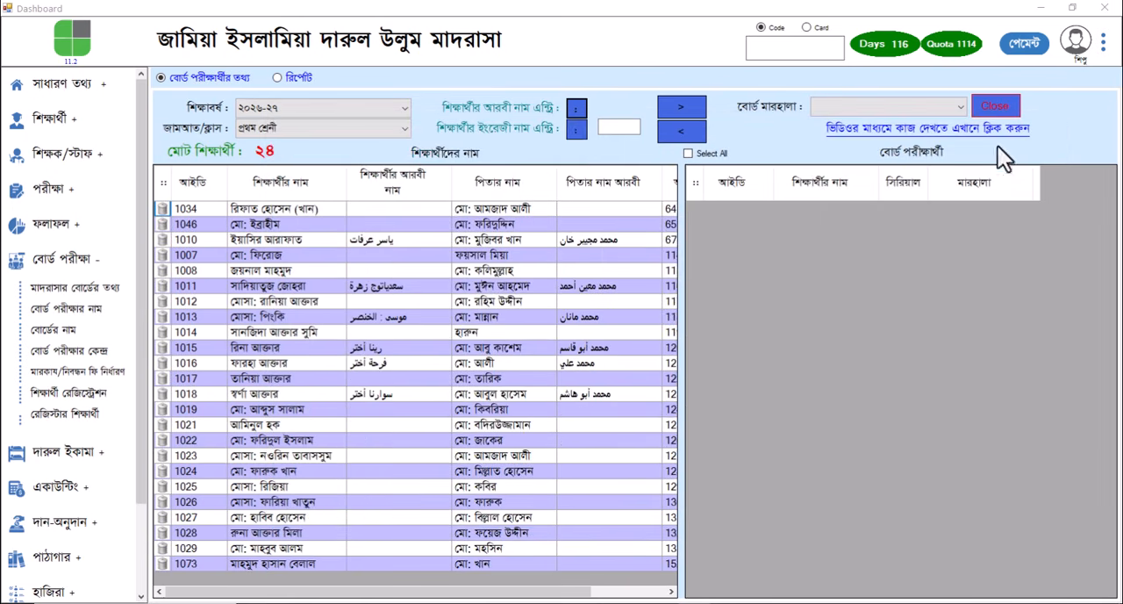
{"action": "left_click", "coordinate": [1045, 129]}
Open English name entry and load the students of academic year ২০২৬-২৭, class প্রথম শ্রেনী
{"action": "left_click", "coordinate": [575, 129]}
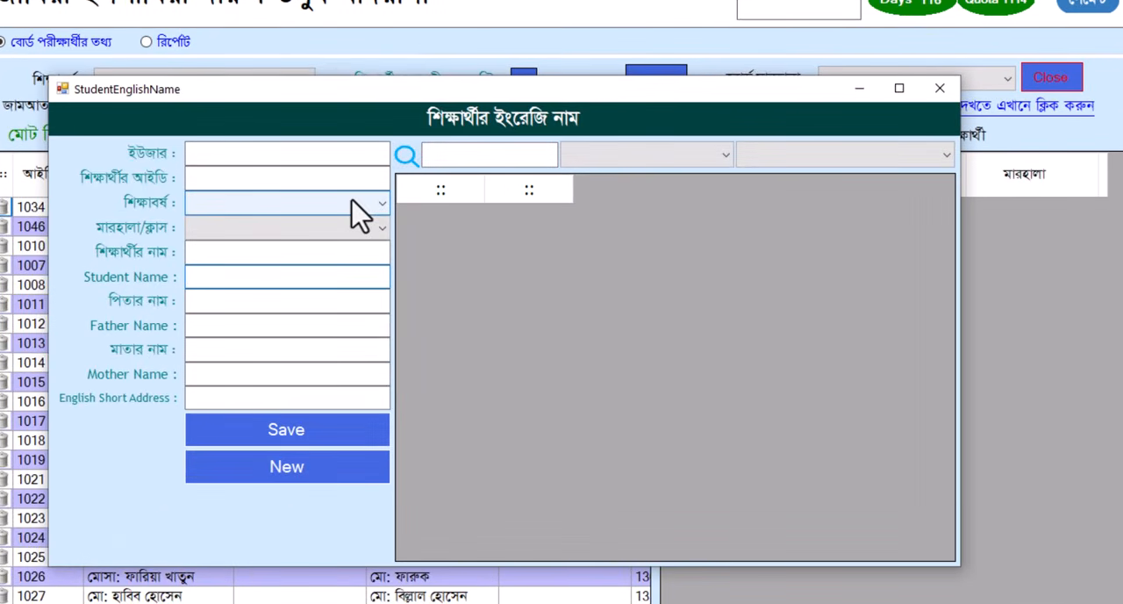
{"action": "left_click", "coordinate": [359, 212]}
{"action": "left_click", "coordinate": [283, 222]}
{"action": "left_click", "coordinate": [281, 228]}
{"action": "left_click", "coordinate": [298, 242]}
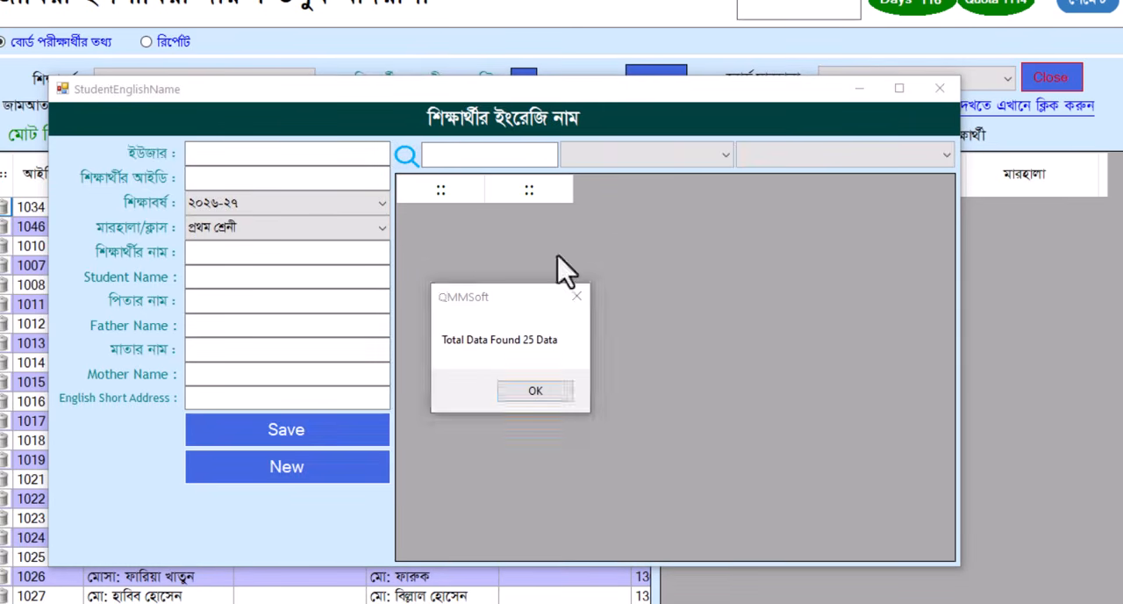
{"action": "left_click", "coordinate": [449, 0]}
{"action": "left_click", "coordinate": [531, 392]}
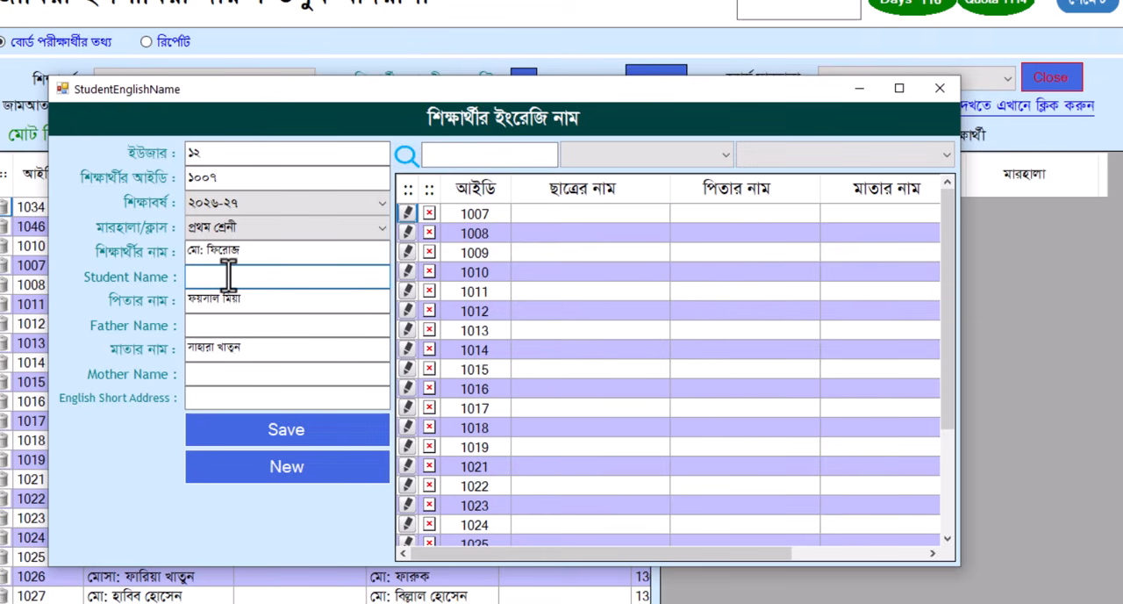
Fill in the English names of the loaded student, father and mother, save the entry and close the English name window
{"action": "key", "text": "Tab"}
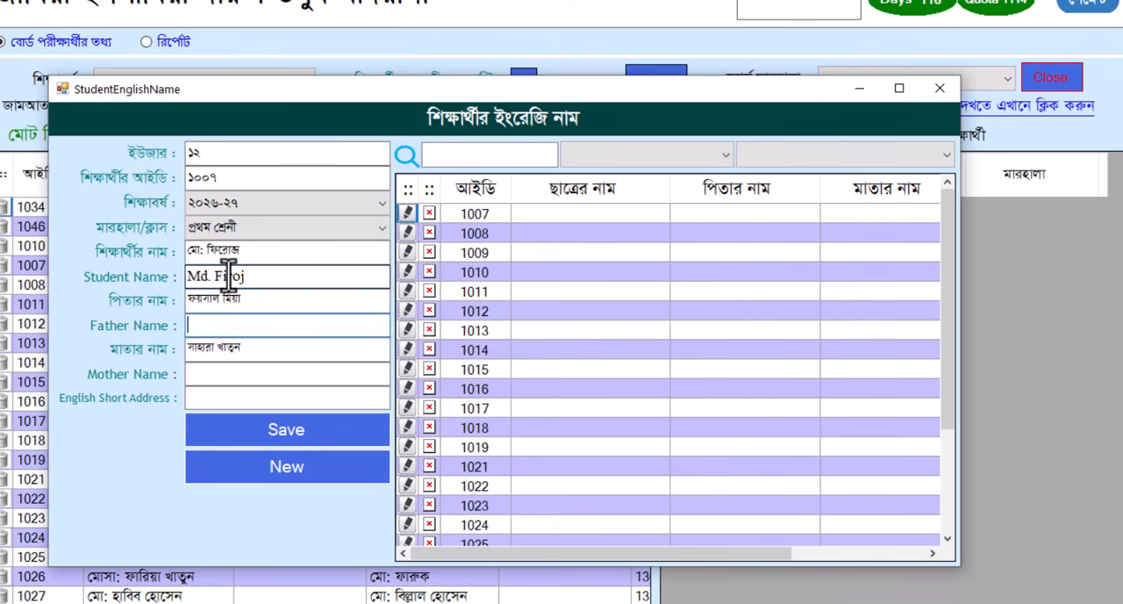
{"action": "left_click", "coordinate": [223, 372]}
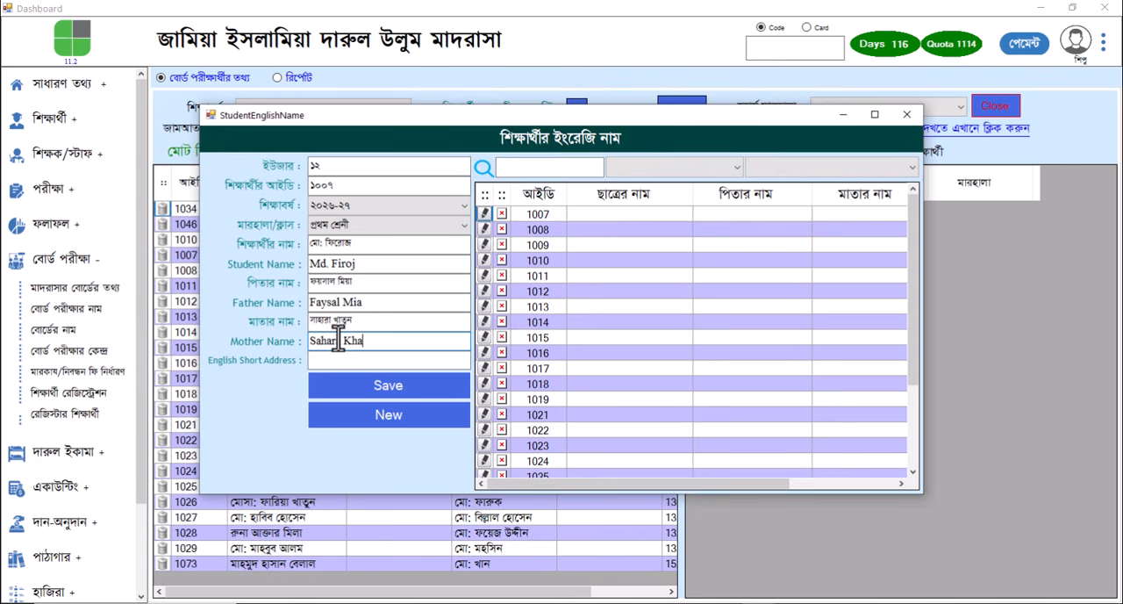
{"action": "left_click", "coordinate": [404, 386]}
{"action": "left_click", "coordinate": [538, 354]}
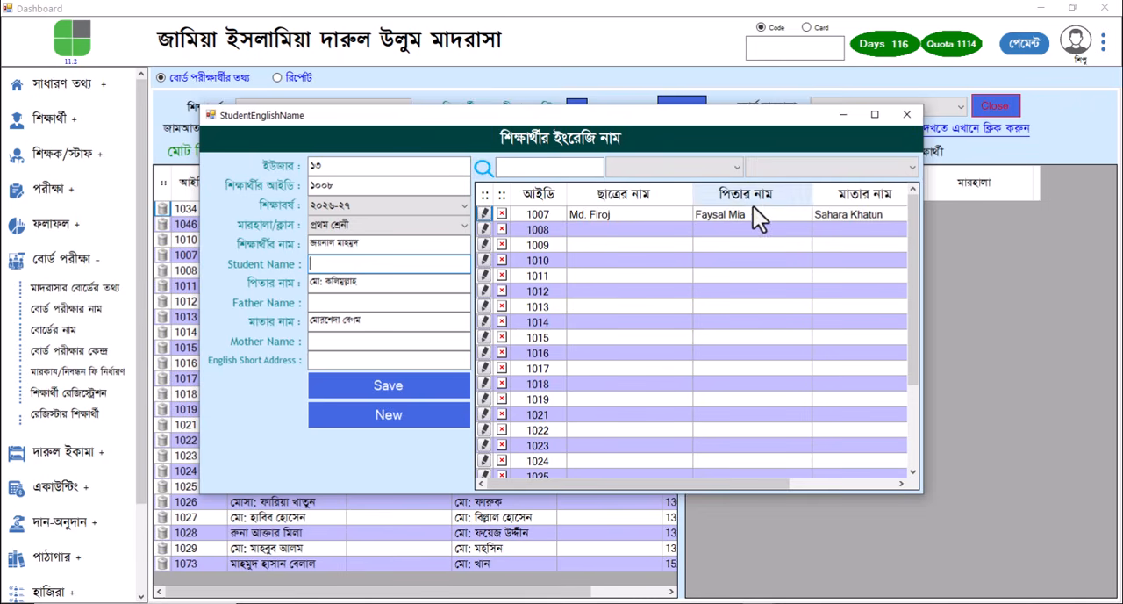
{"action": "left_click", "coordinate": [524, 35]}
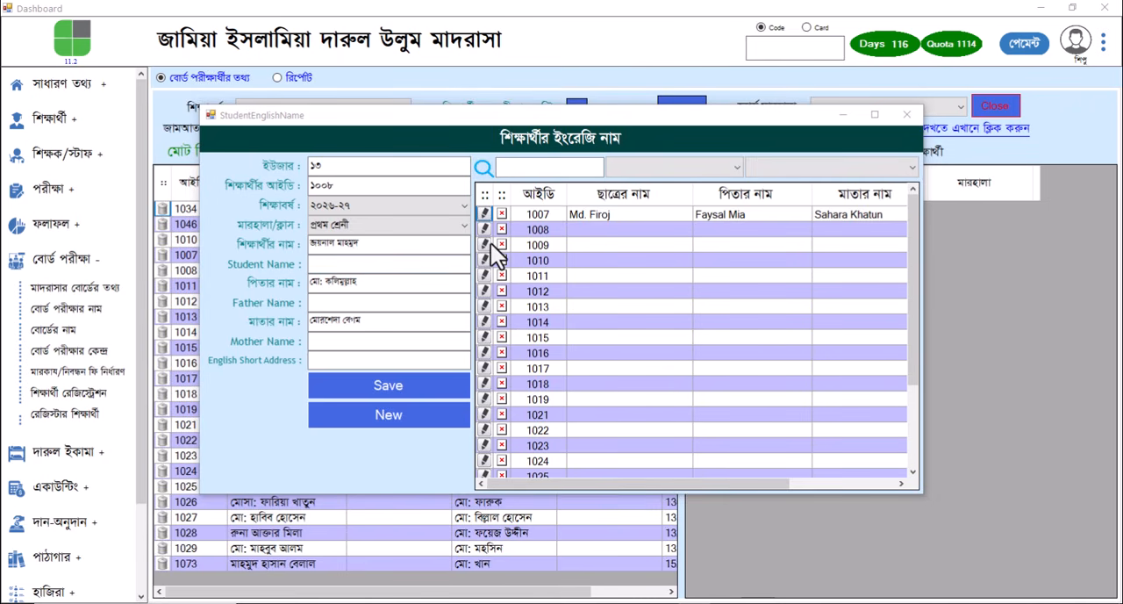
{"action": "left_click", "coordinate": [909, 117]}
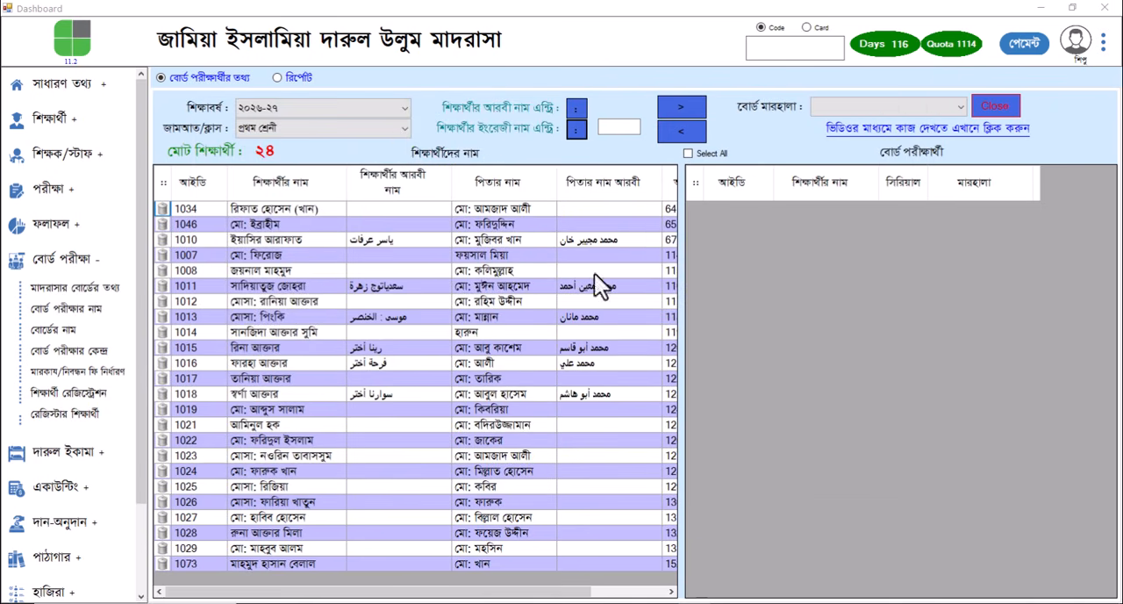
Reload the প্রথম শ্রেনী student list and check the Arabic names in the edited student's row
{"action": "left_click", "coordinate": [387, 127]}
{"action": "left_click", "coordinate": [353, 146]}
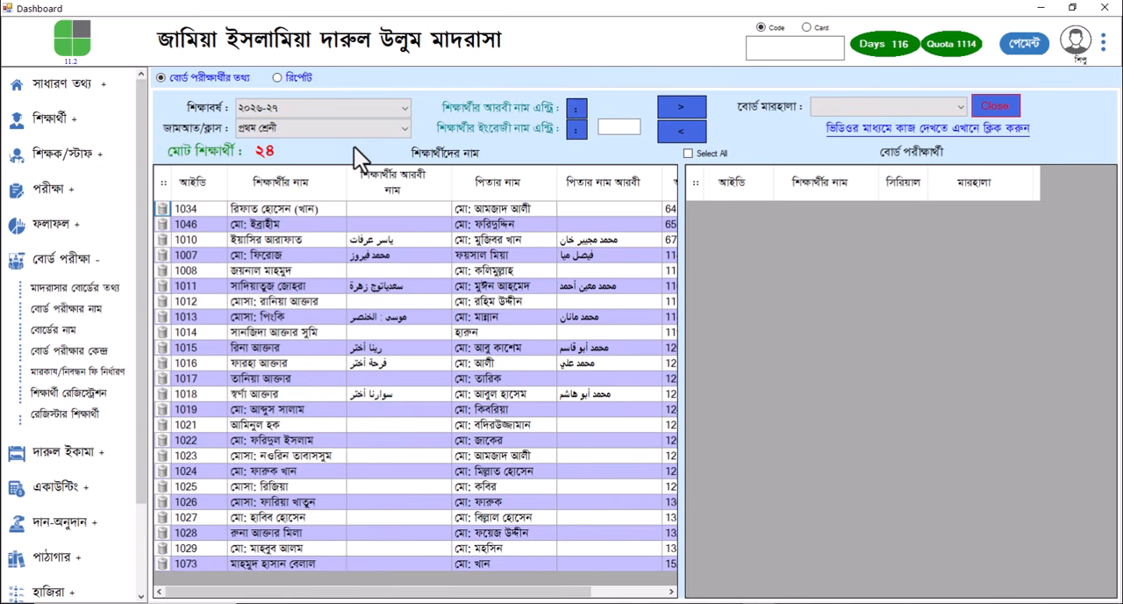
{"action": "left_click_drag", "start_coordinate": [364, 255], "coordinate": [598, 255]}
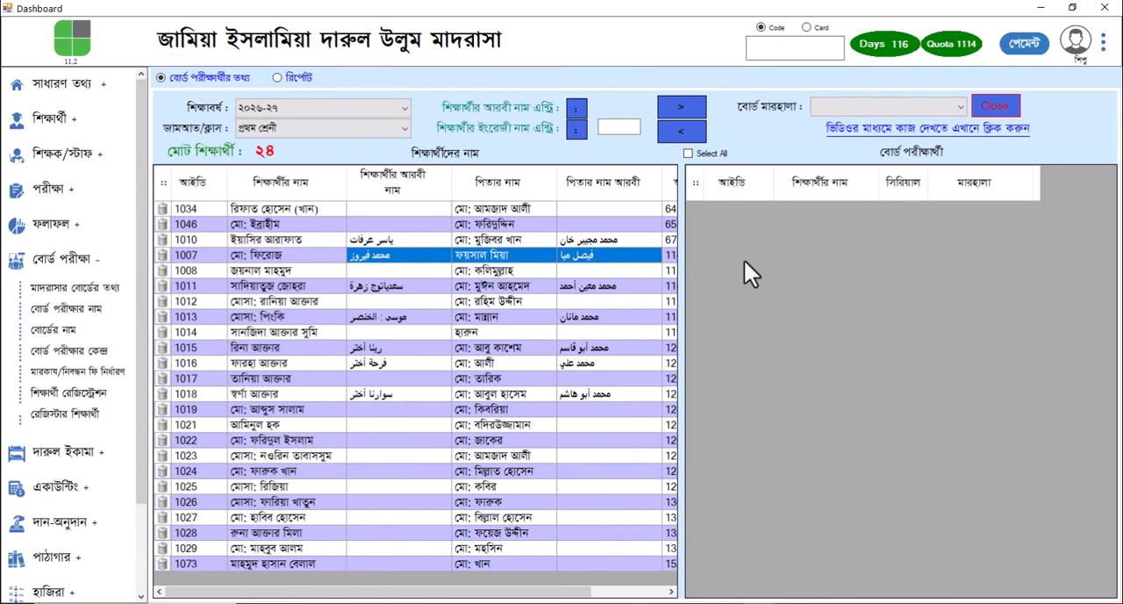
Try to delete the first student from the প্রথম শ্রেনী list
{"action": "left_click", "coordinate": [167, 210]}
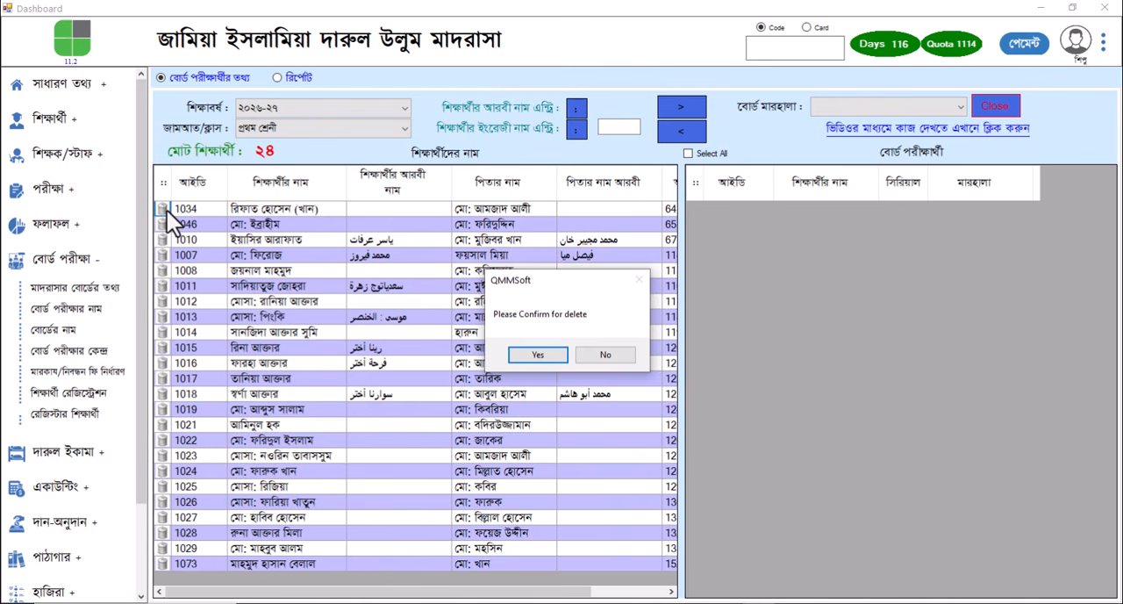
{"action": "left_click", "coordinate": [558, 351]}
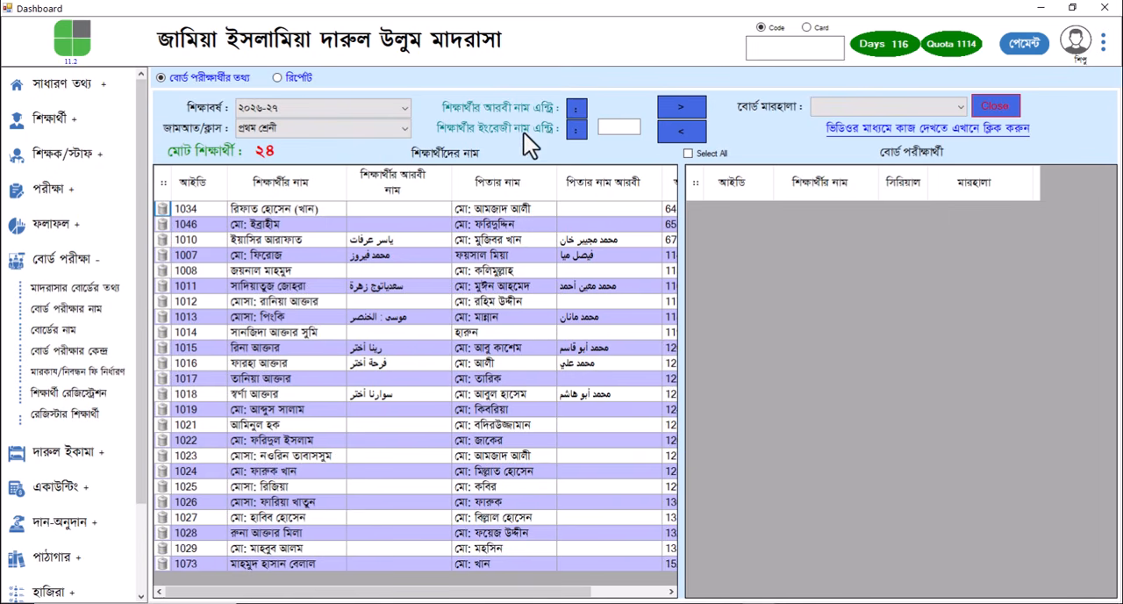
Set the board marhala to ফজীলত and transfer the প্রথম শ্রেনী students to the board examinee list
{"action": "left_click", "coordinate": [873, 103]}
{"action": "left_click", "coordinate": [836, 124]}
{"action": "left_click", "coordinate": [690, 109]}
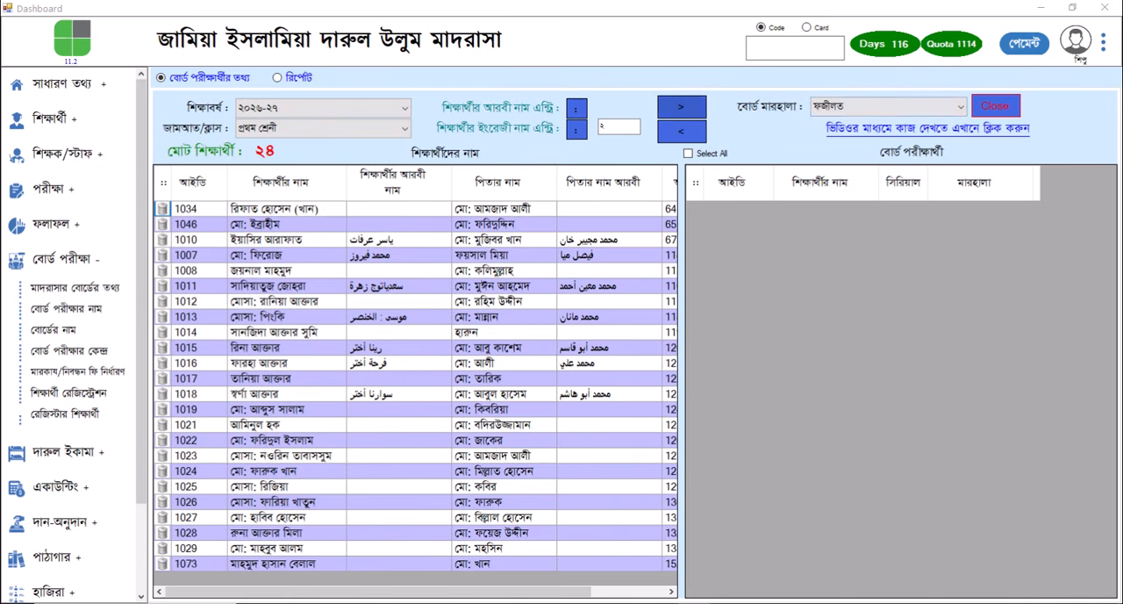
{"action": "key", "text": "Return"}
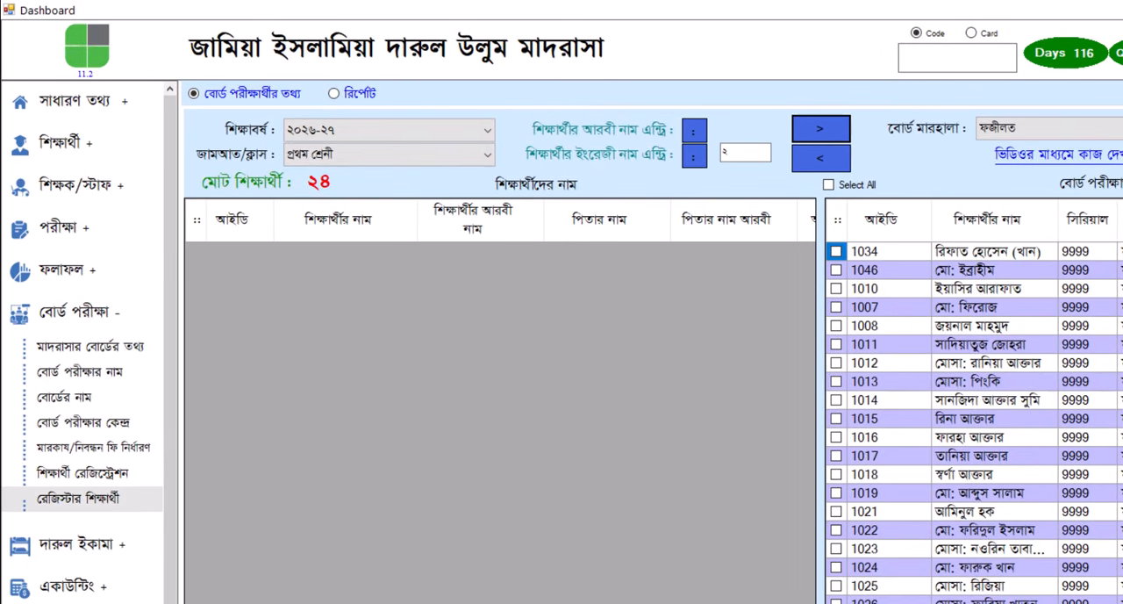
Open the registered students report and generate ৩. নিবন্ধন-ফরম-ব্যক্তিগত for the ৫০তম কেন্দ্রীয় পরীক্ষা and marhala ফজীলত
{"action": "left_click", "coordinate": [79, 498]}
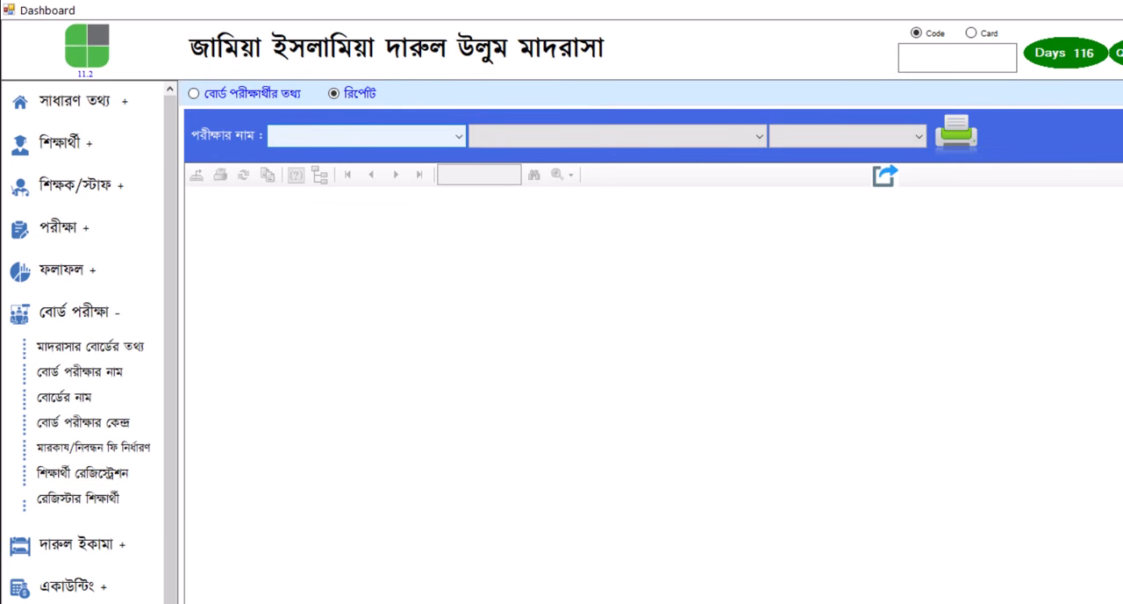
{"action": "left_click", "coordinate": [458, 136]}
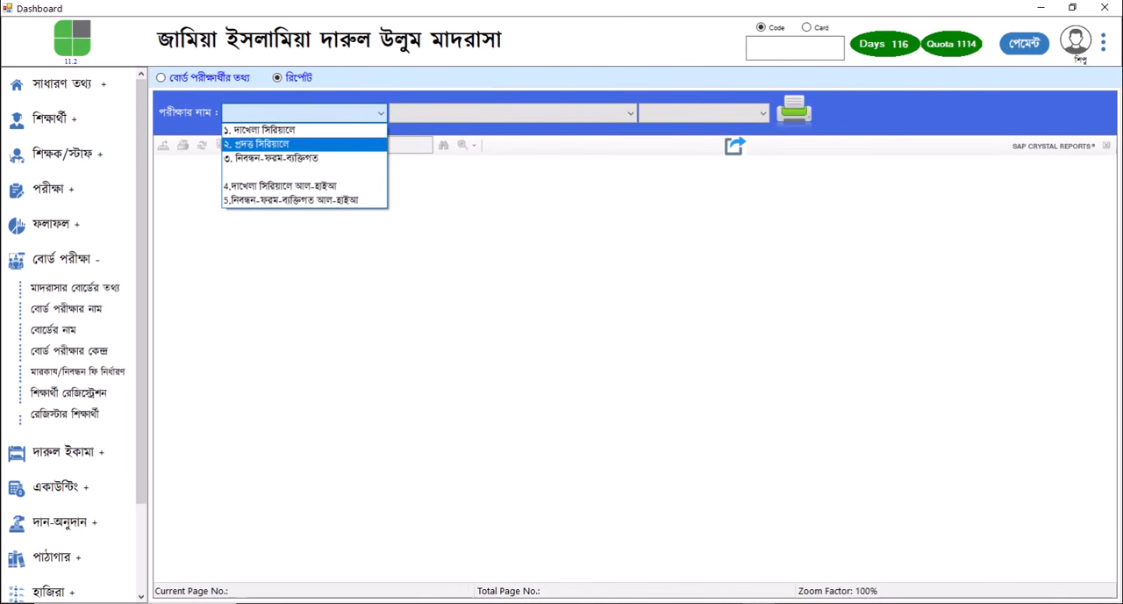
{"action": "left_click", "coordinate": [303, 158]}
{"action": "left_click", "coordinate": [514, 113]}
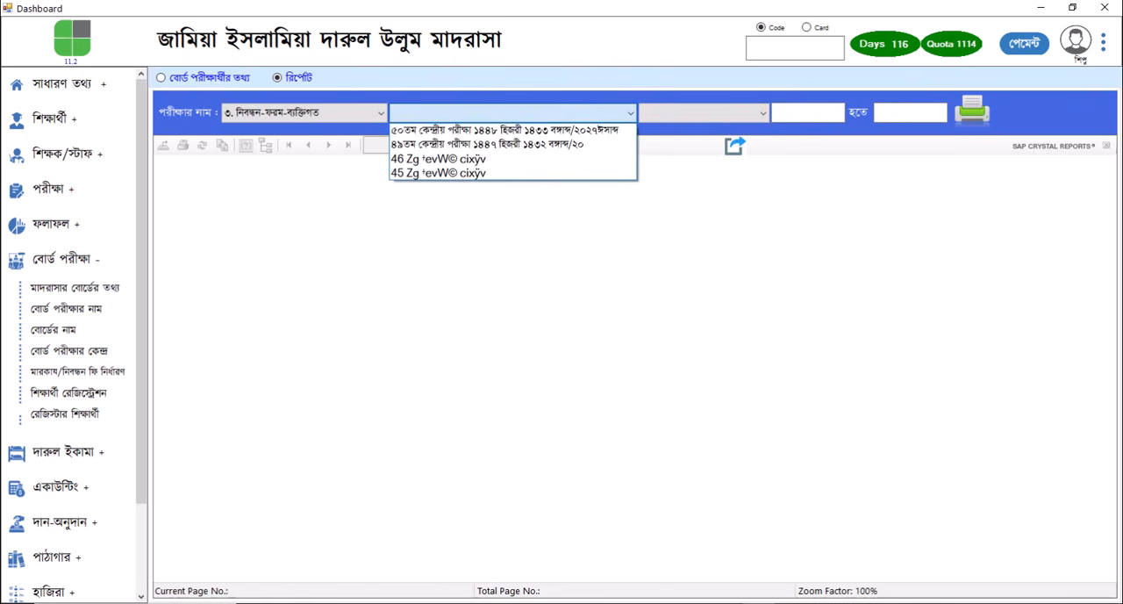
{"action": "left_click", "coordinate": [514, 130]}
{"action": "left_click", "coordinate": [704, 113]}
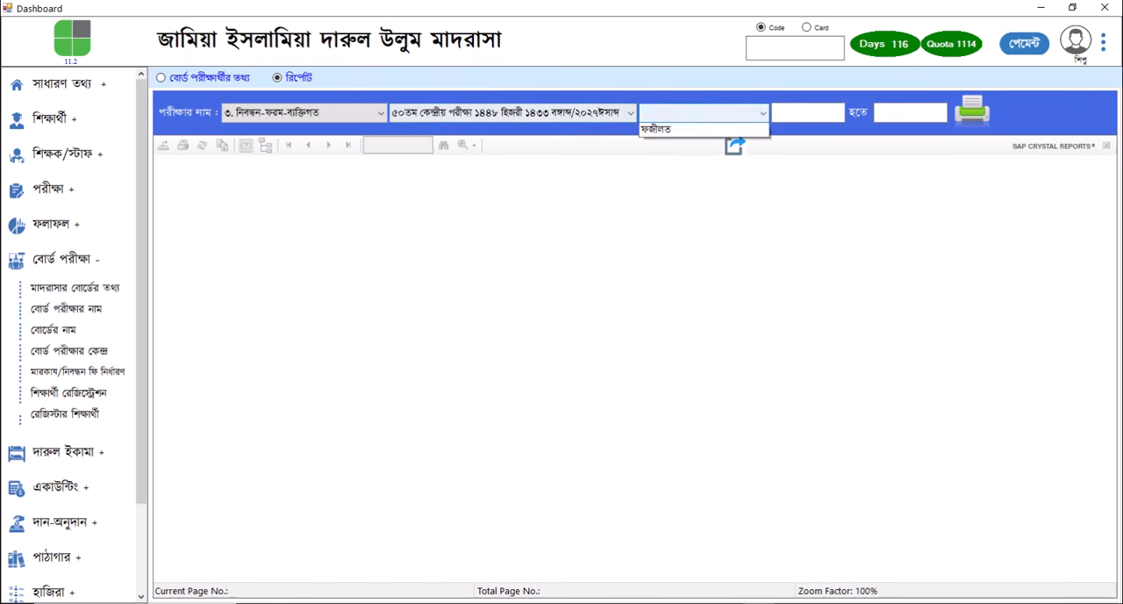
{"action": "left_click", "coordinate": [656, 129]}
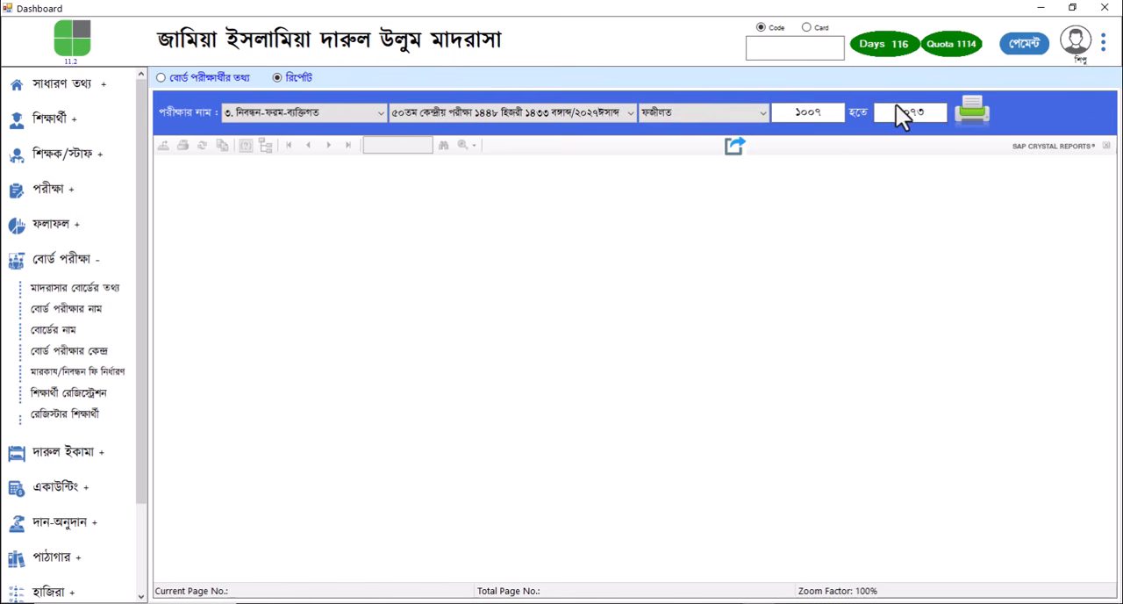
{"action": "left_click", "coordinate": [973, 123]}
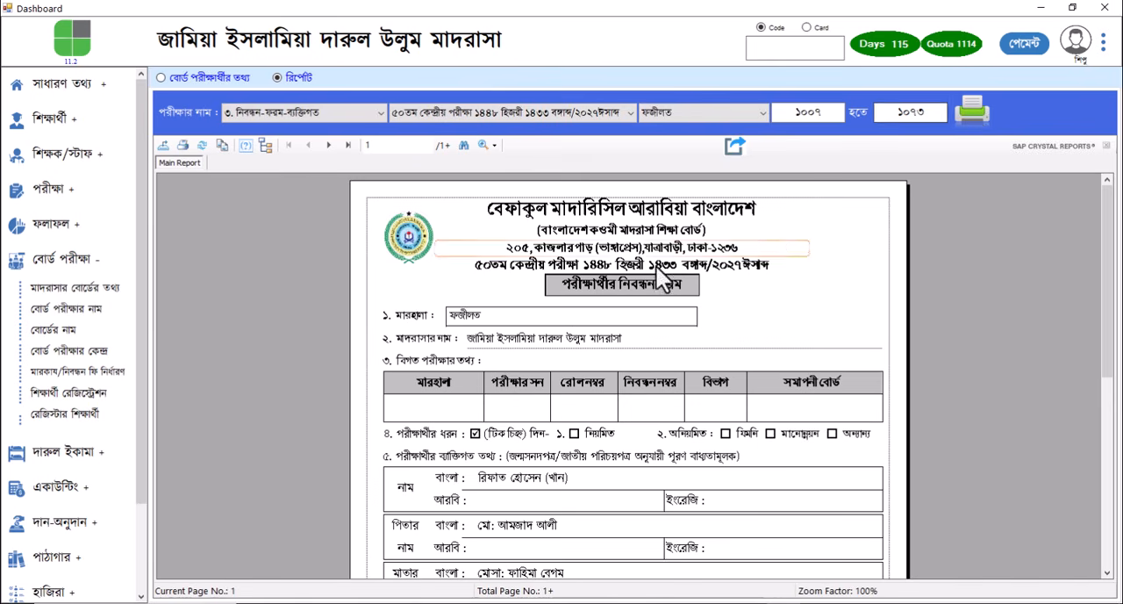
Go to page 4 of the registration form report and check the student's Arabic and English names
{"action": "left_click", "coordinate": [325, 143]}
{"action": "left_click", "coordinate": [324, 143]}
{"action": "left_click", "coordinate": [326, 144]}
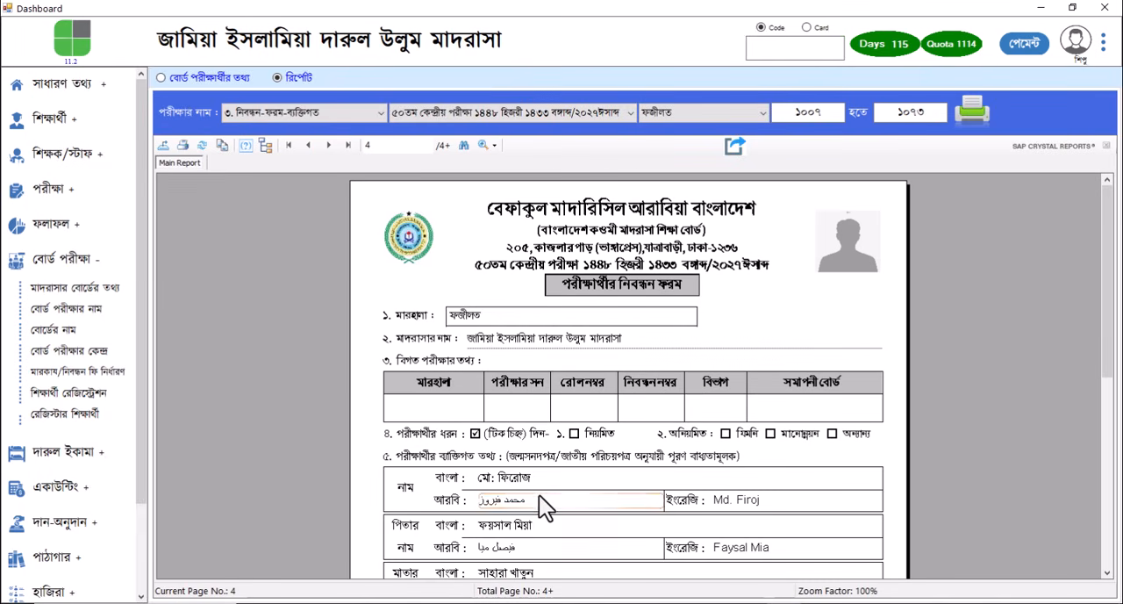
Review the personal, address and subject sections of the page 4 registration form and print all pages with Microsoft Print to PDF
{"action": "scroll", "coordinate": [539, 495], "scroll_direction": "down", "scroll_amount": 1}
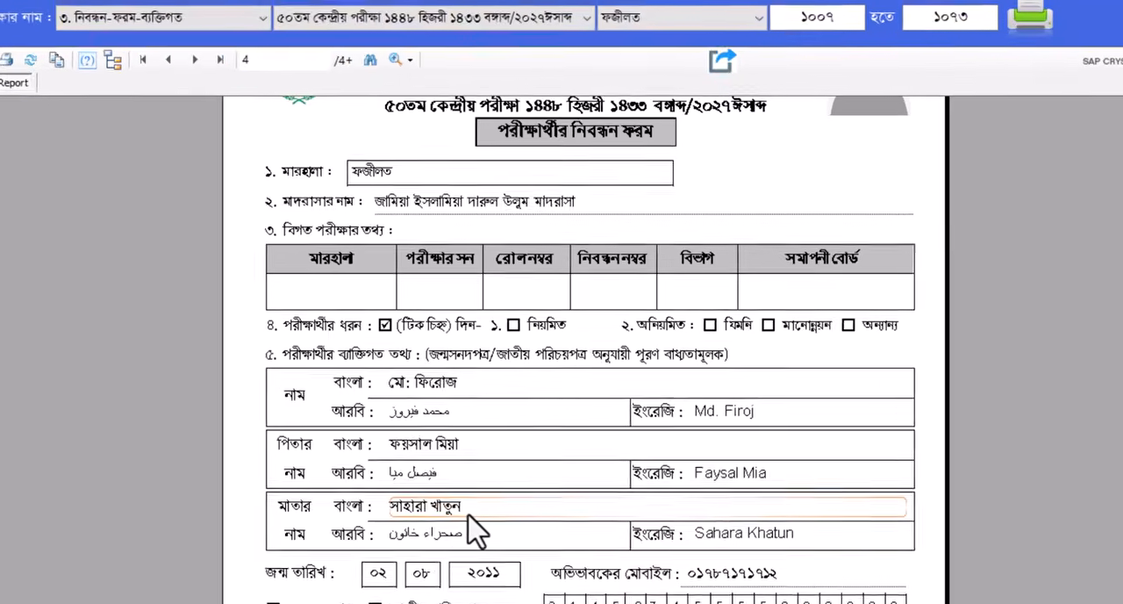
{"action": "scroll", "coordinate": [544, 502], "scroll_direction": "down", "scroll_amount": 1}
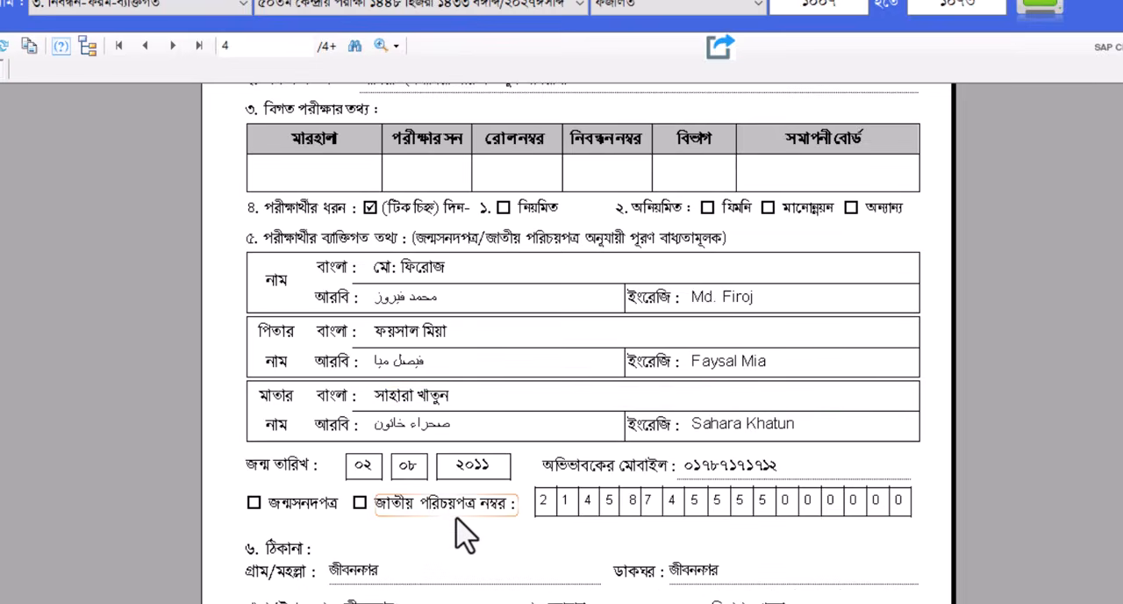
{"action": "scroll", "coordinate": [464, 533], "scroll_direction": "down", "scroll_amount": 4}
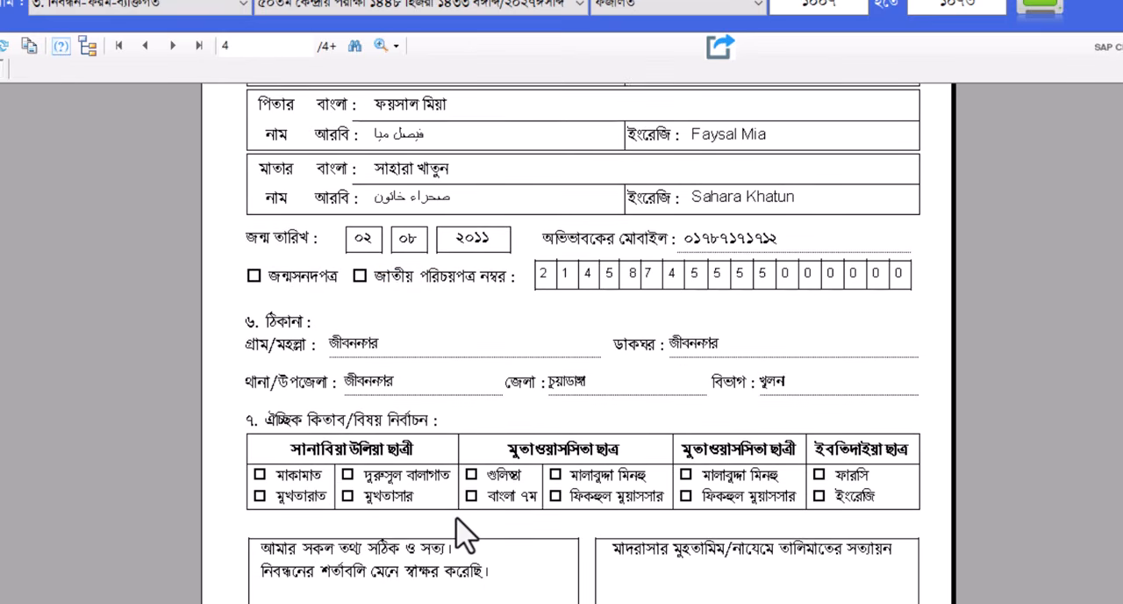
{"action": "scroll", "coordinate": [463, 534], "scroll_direction": "up", "scroll_amount": 6}
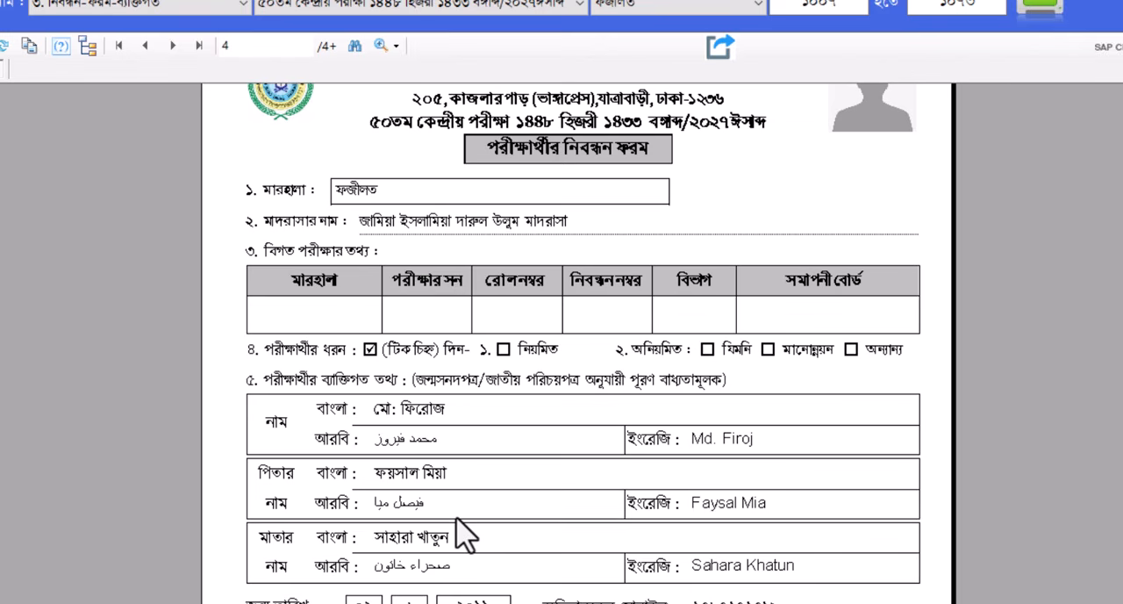
{"action": "scroll", "coordinate": [464, 534], "scroll_direction": "up", "scroll_amount": 1}
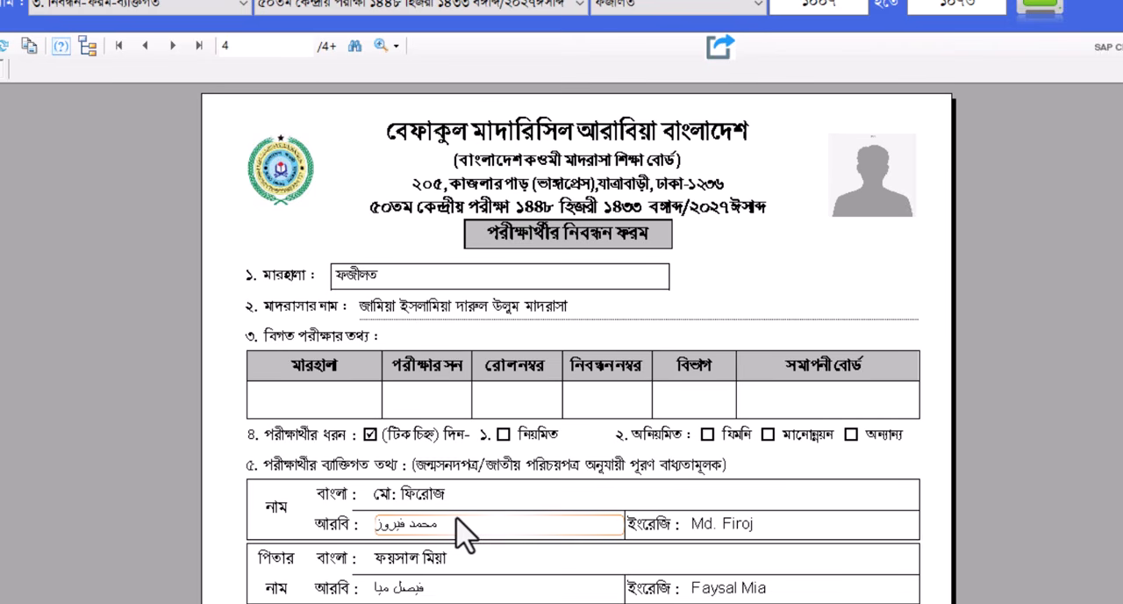
{"action": "scroll", "coordinate": [464, 534], "scroll_direction": "down", "scroll_amount": 3}
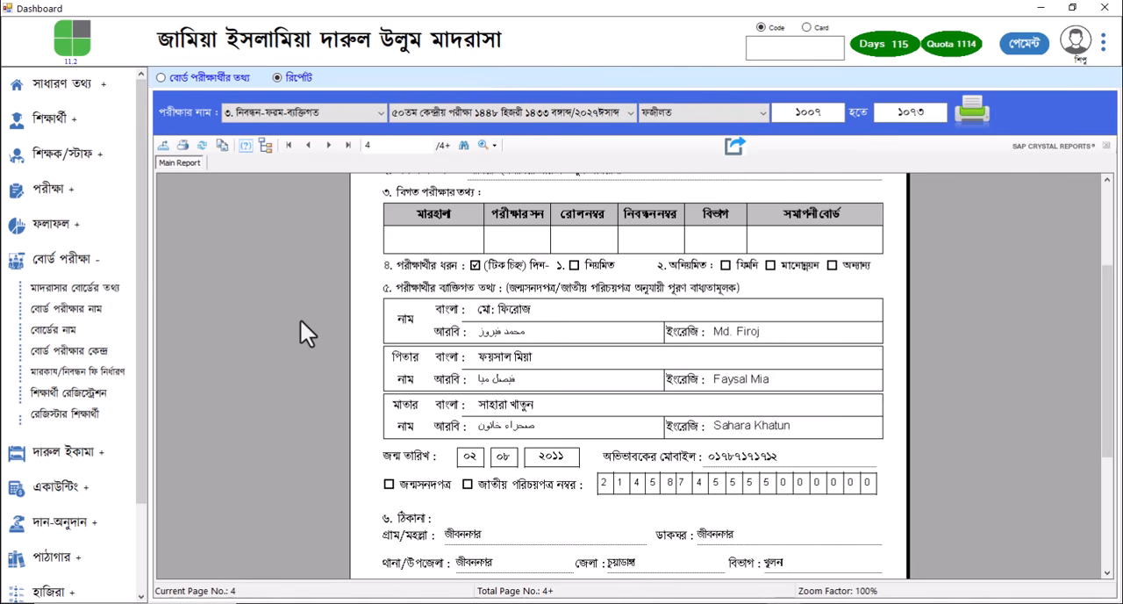
{"action": "left_click", "coordinate": [183, 146]}
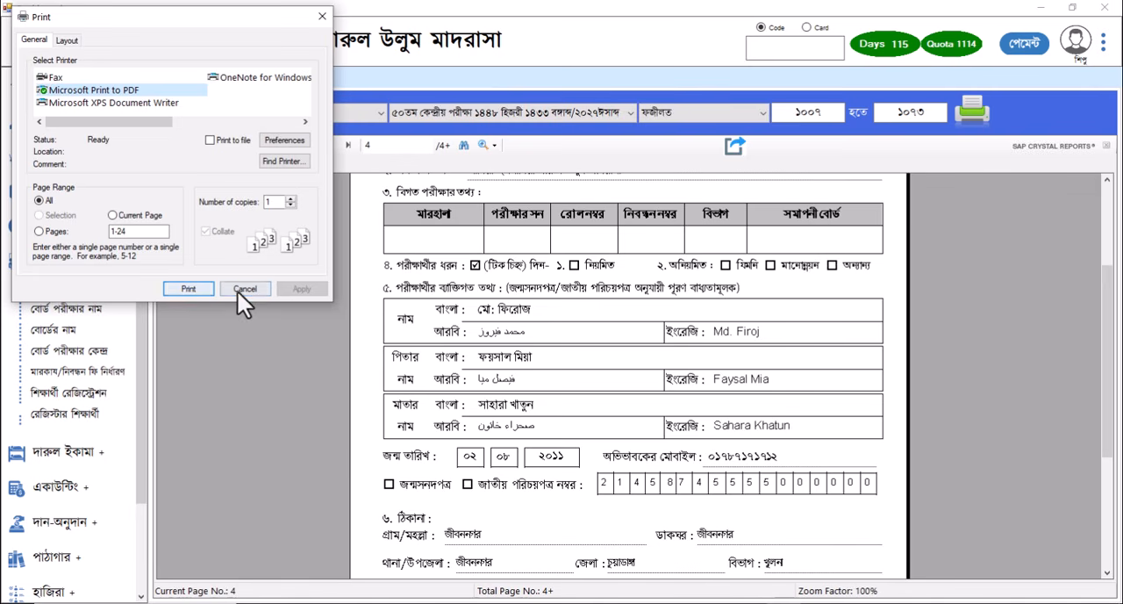
{"action": "left_click", "coordinate": [202, 287]}
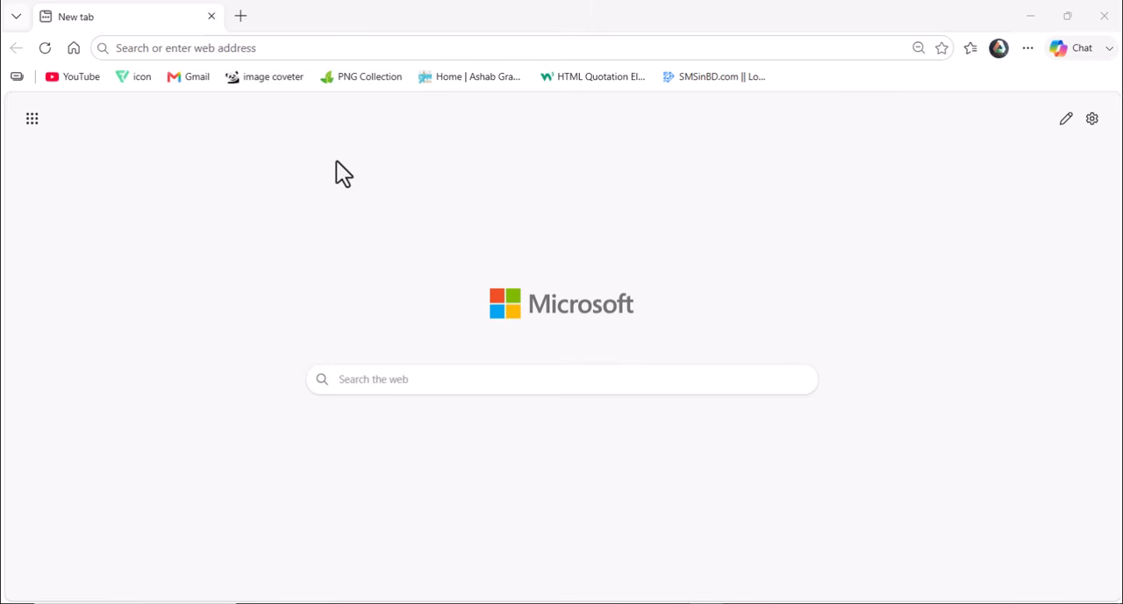
{"action": "left_click", "coordinate": [181, 51]}
{"action": "type", "text": "https://bems.befaqbd.org/login"}
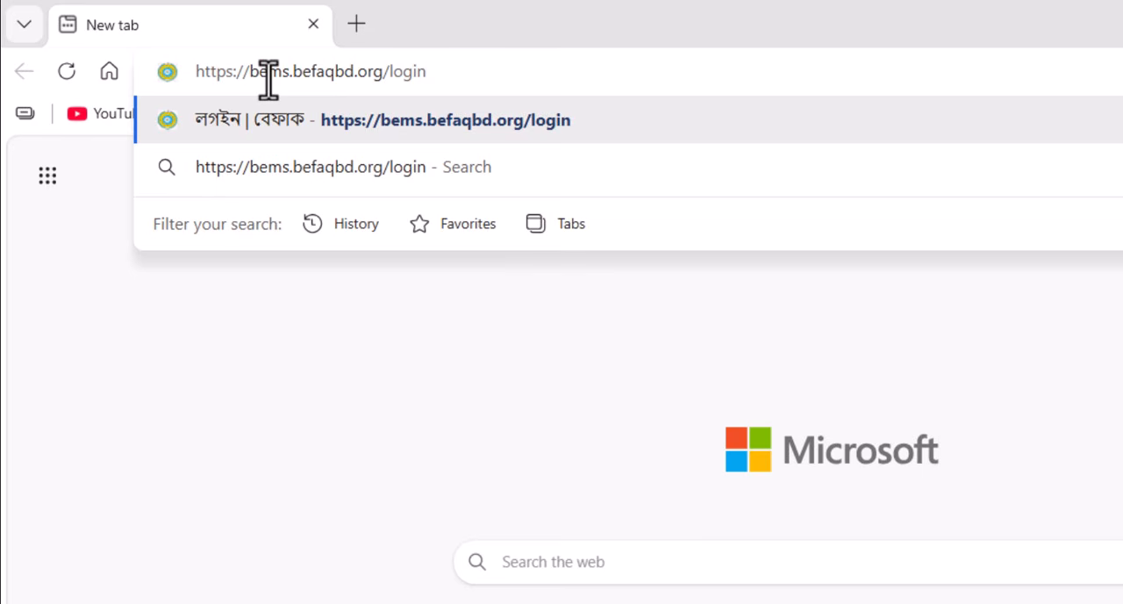
{"action": "key", "text": "Return"}
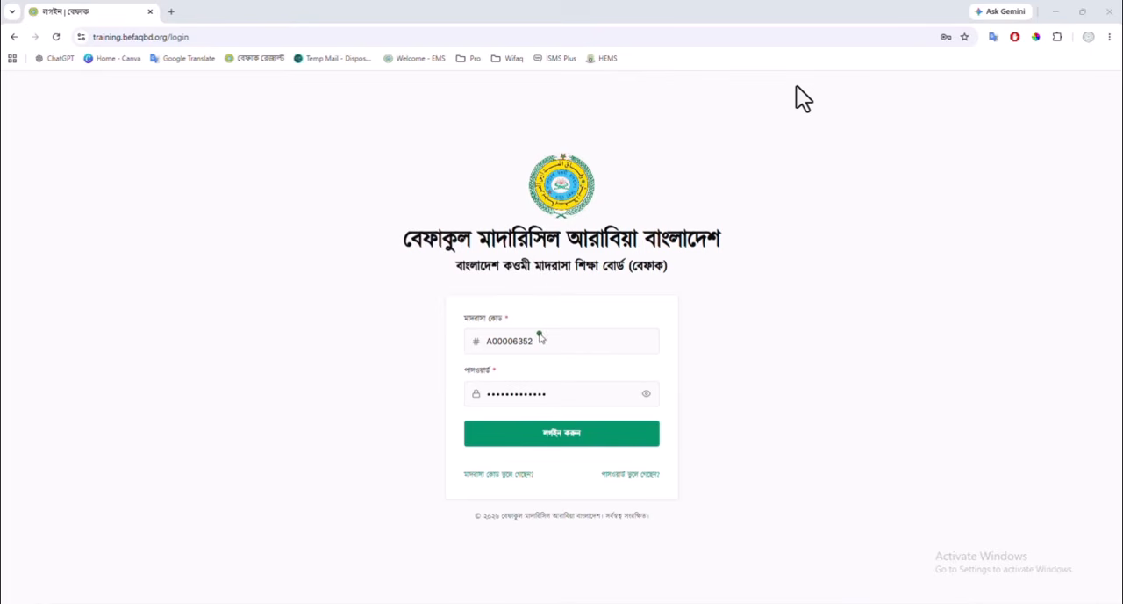
{"action": "left_click", "coordinate": [543, 342]}
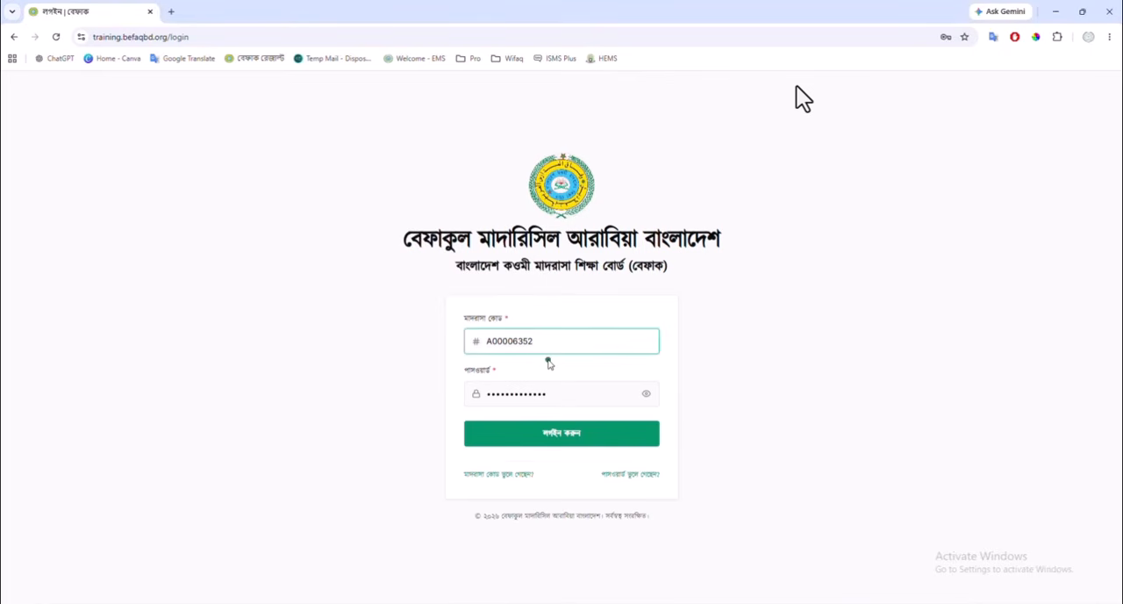
{"action": "key", "text": "alt+Tab"}
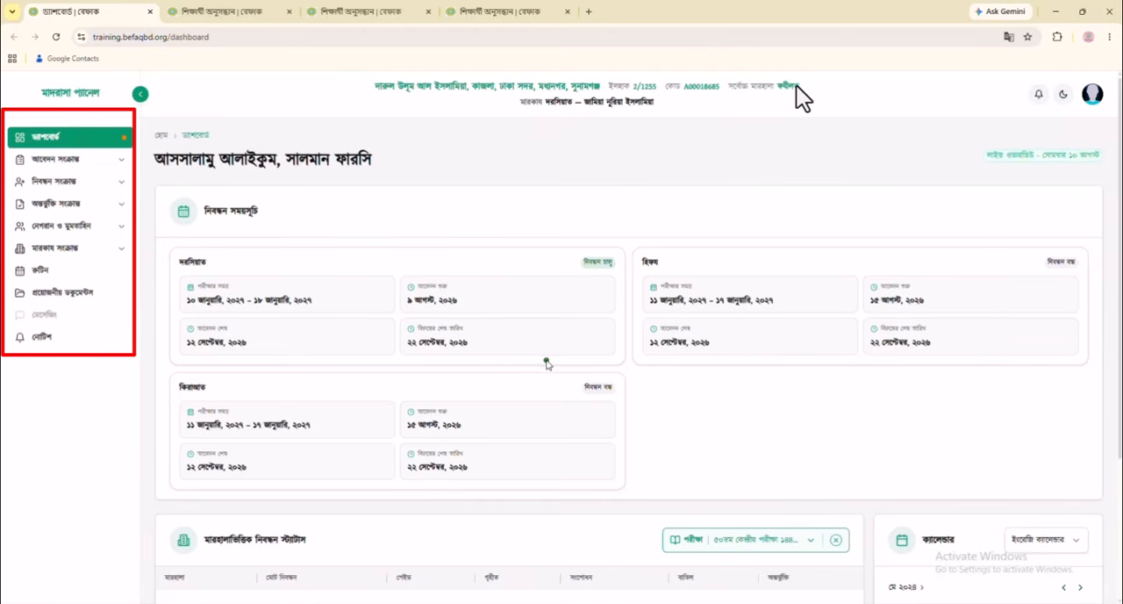
Start a new examinee registration in the ৫০তম কেন্দ্রীয় পরীক্ষা for the marhala সানাবিয়া
{"action": "left_click", "coordinate": [57, 184]}
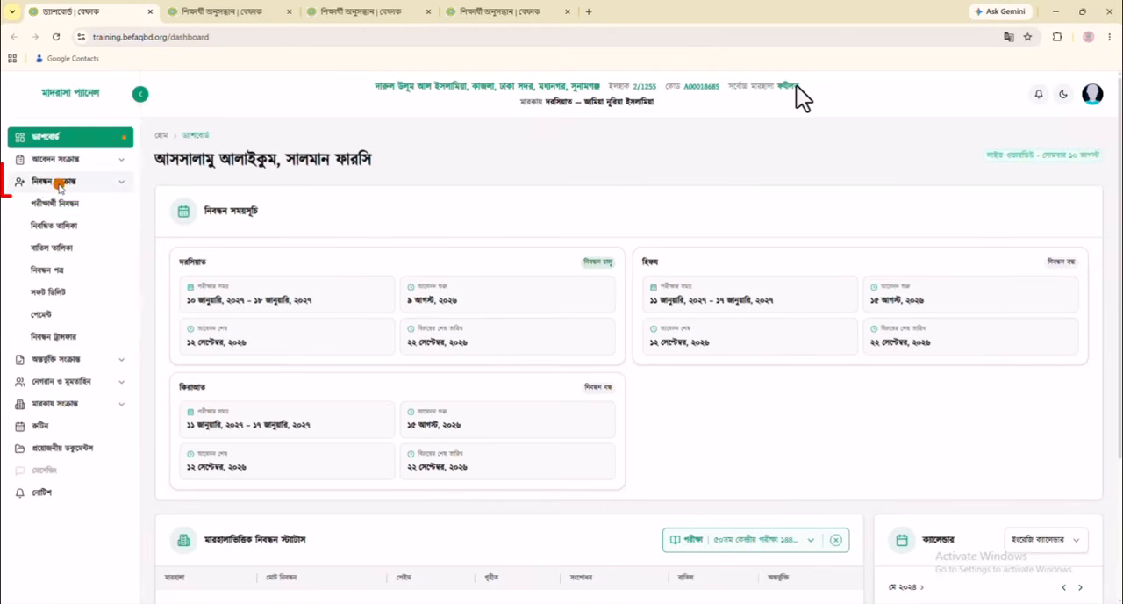
{"action": "left_click", "coordinate": [92, 205]}
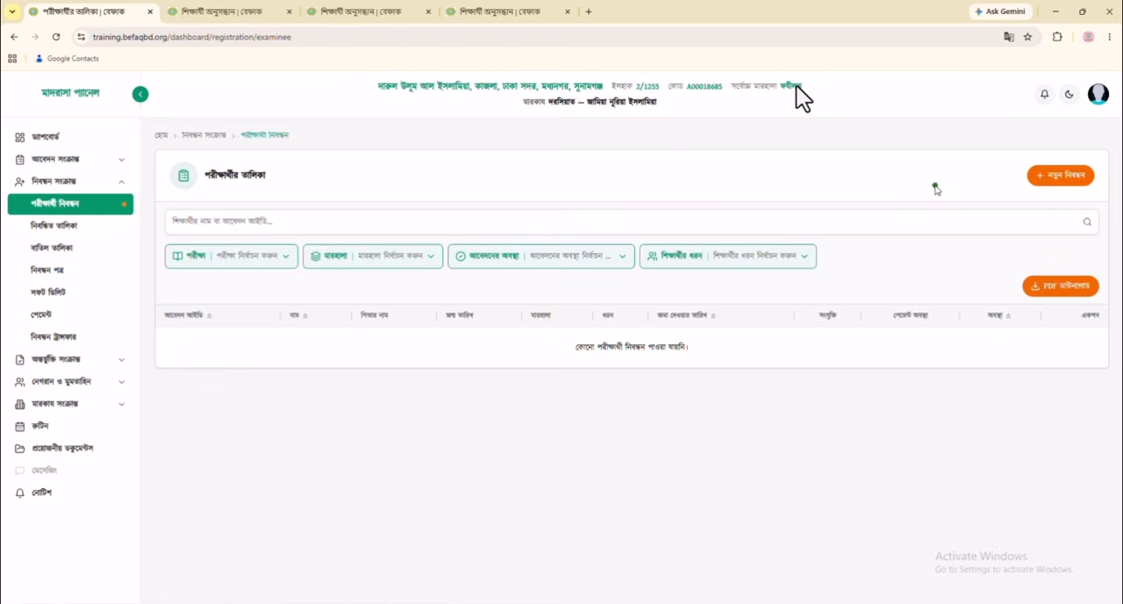
{"action": "left_click", "coordinate": [1062, 179]}
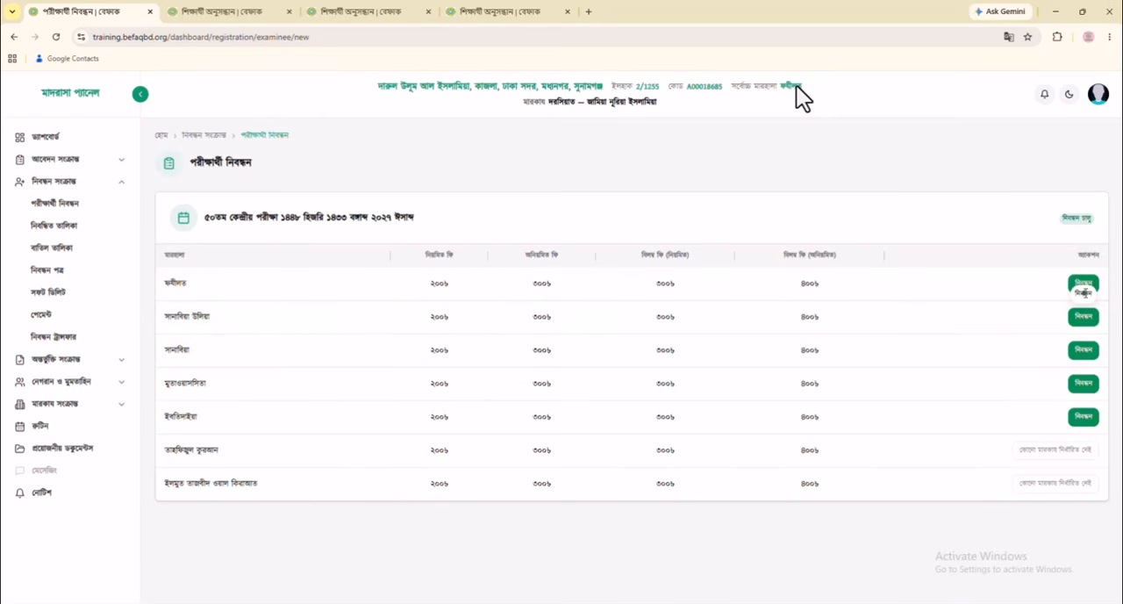
{"action": "left_click", "coordinate": [1085, 351]}
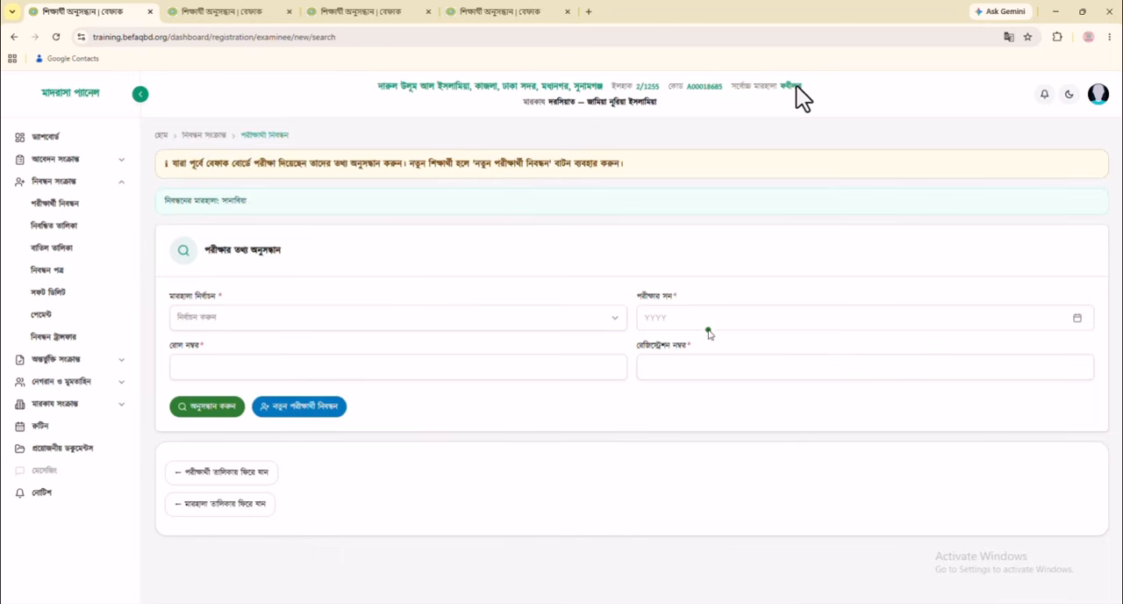
For the সানাবিয়া উলিয়া registration, search the student's 2025 সানাবিয়া exam record by roll and registration number and review it
{"action": "left_click", "coordinate": [211, 11]}
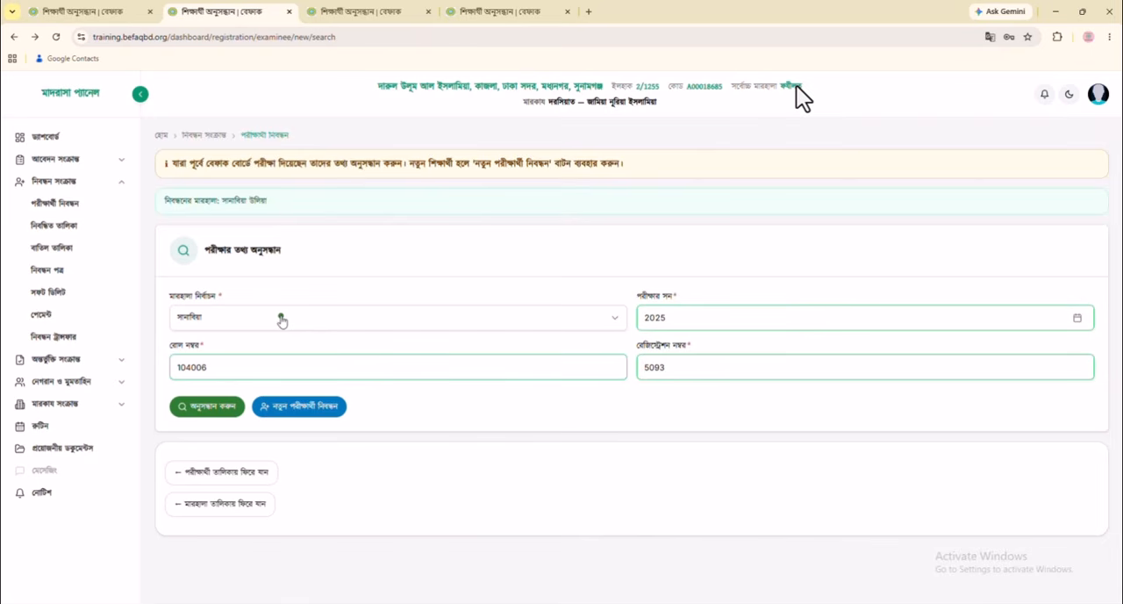
{"action": "left_click", "coordinate": [379, 366]}
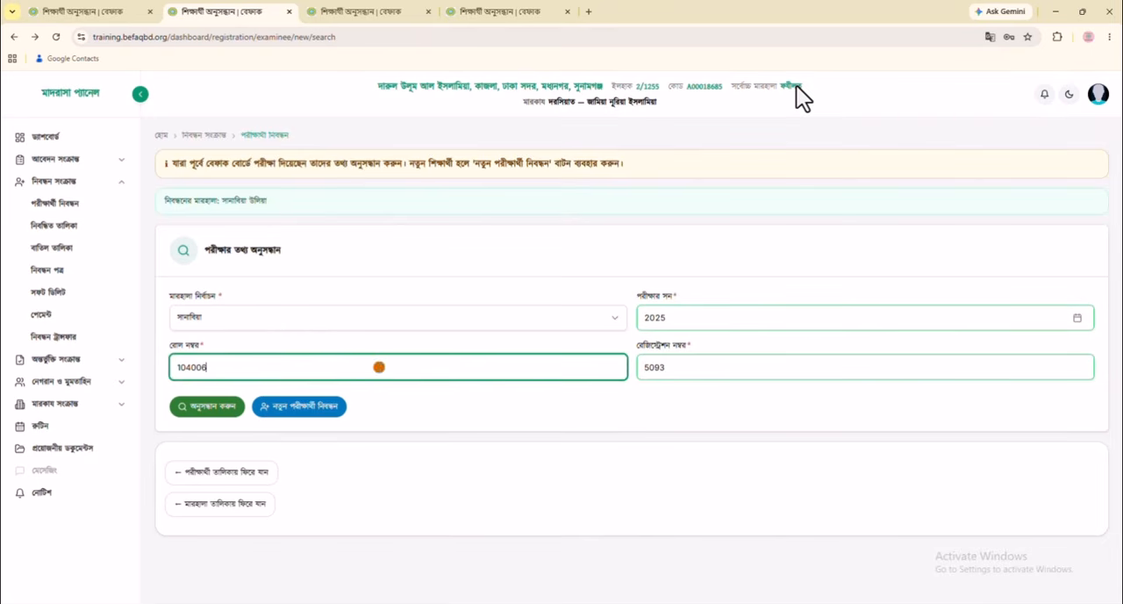
{"action": "left_click", "coordinate": [730, 367]}
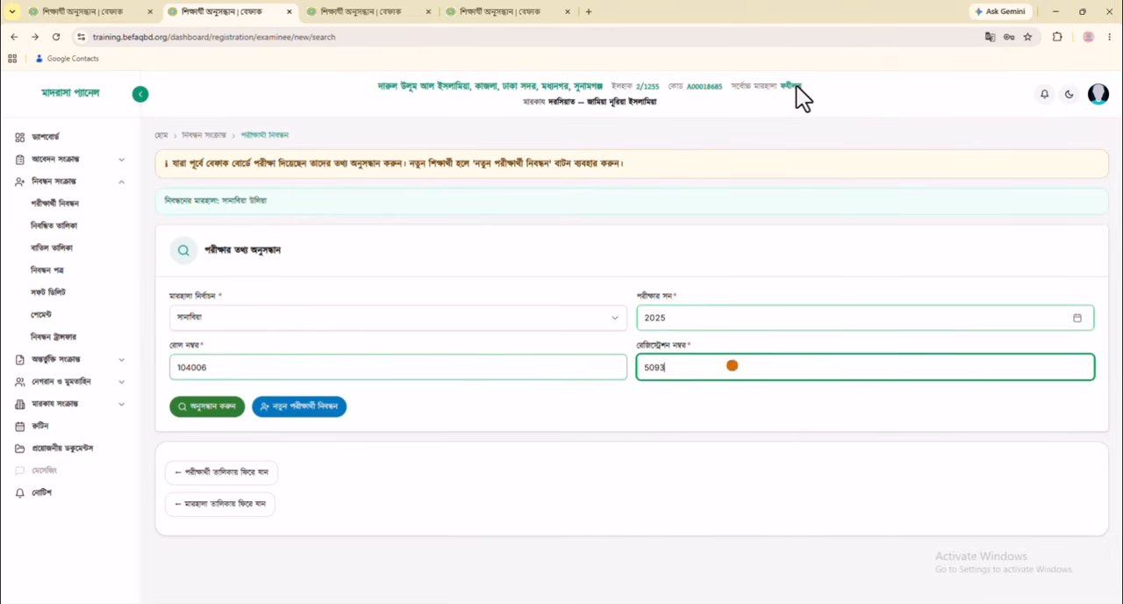
{"action": "left_click", "coordinate": [202, 409]}
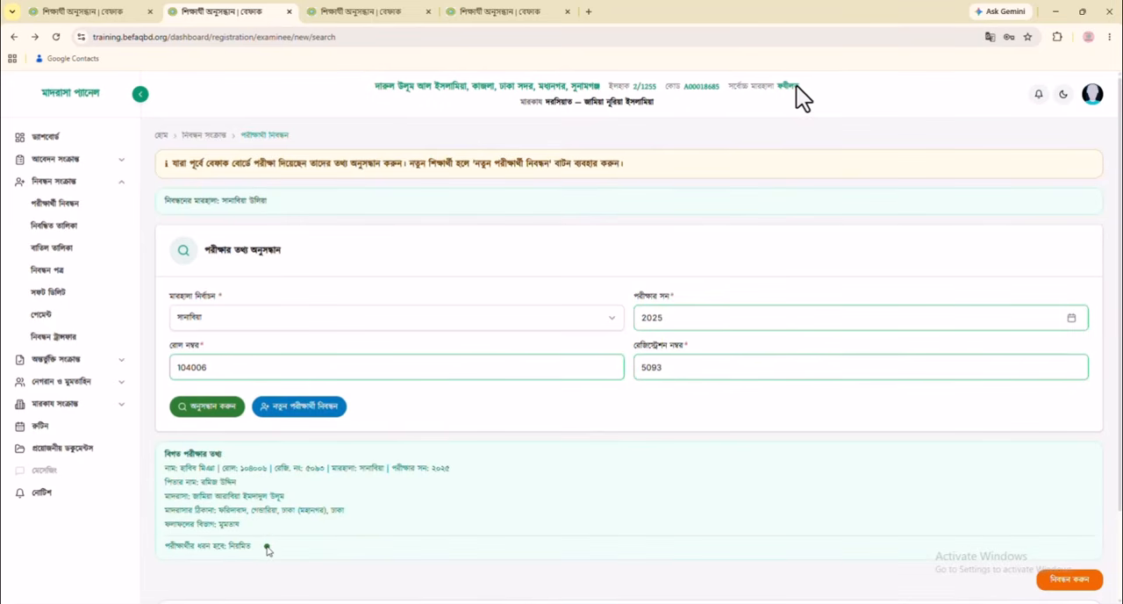
{"action": "left_click_drag", "start_coordinate": [254, 547], "coordinate": [158, 464]}
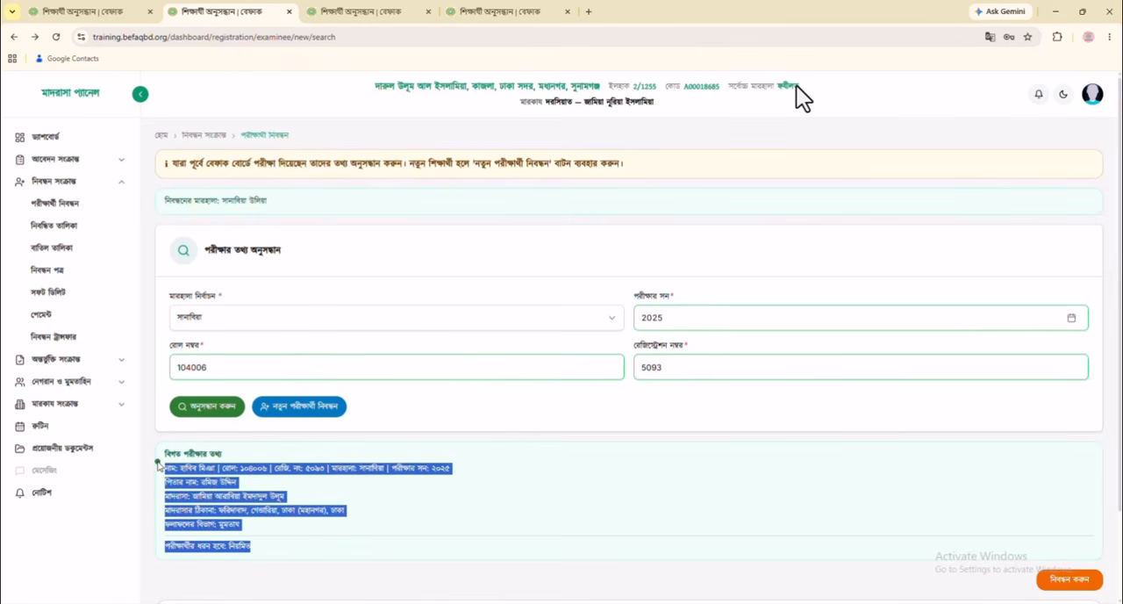
{"action": "left_click", "coordinate": [344, 496]}
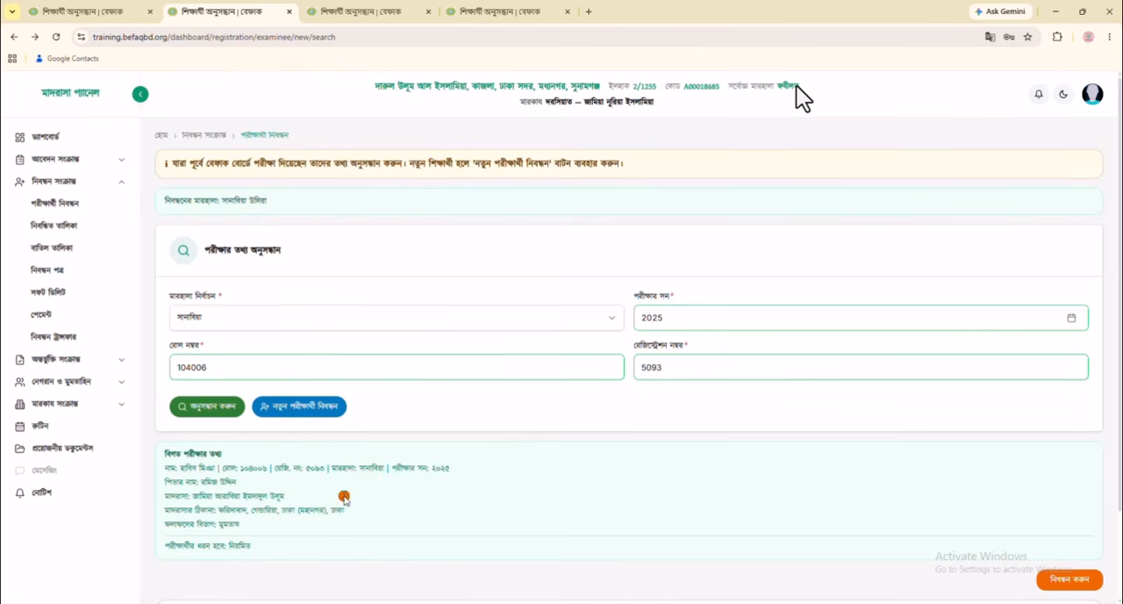
View the ফযীলত registration form and open a new examinee registration form for the marhala মুতাওয়াসসিতা
{"action": "left_click", "coordinate": [353, 12]}
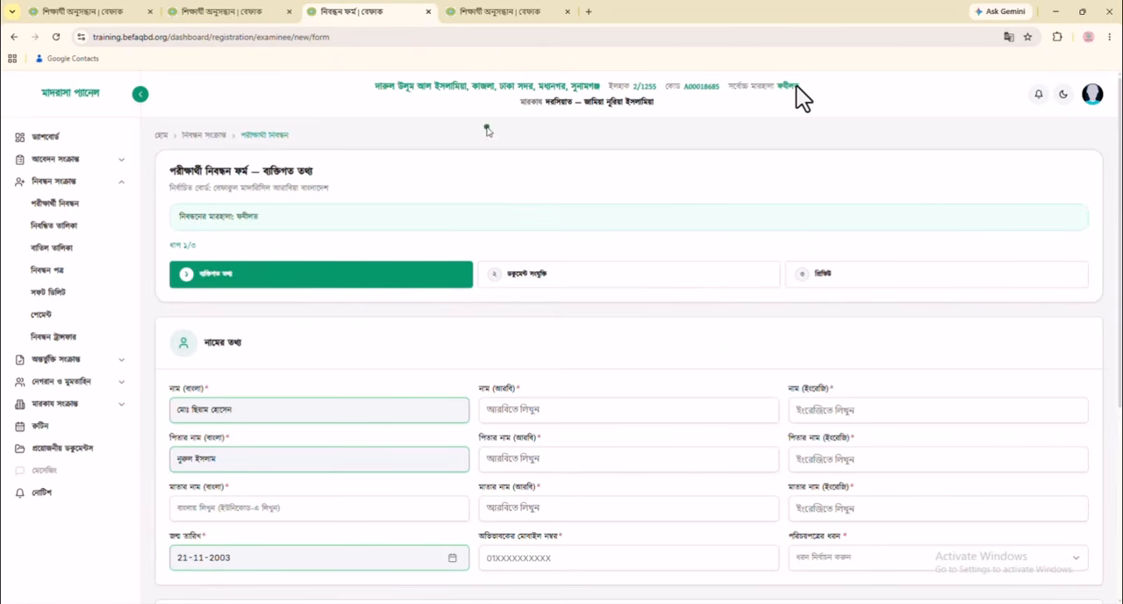
{"action": "left_click", "coordinate": [460, 13]}
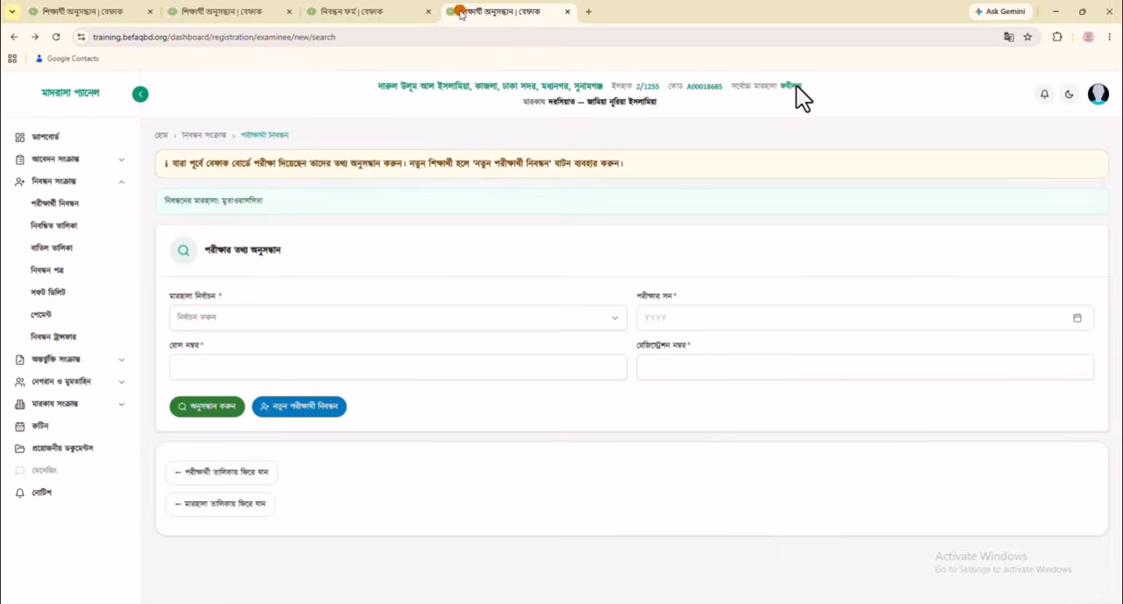
{"action": "left_click", "coordinate": [303, 408]}
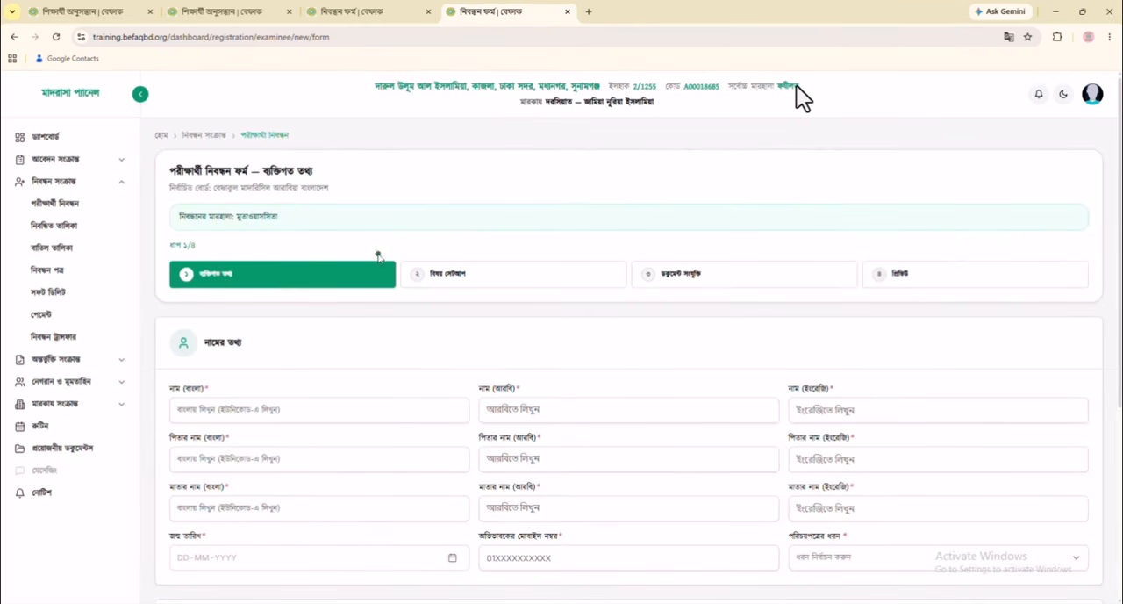
Go back from the ফযীলত registration form to its student search page
{"action": "left_click", "coordinate": [373, 11]}
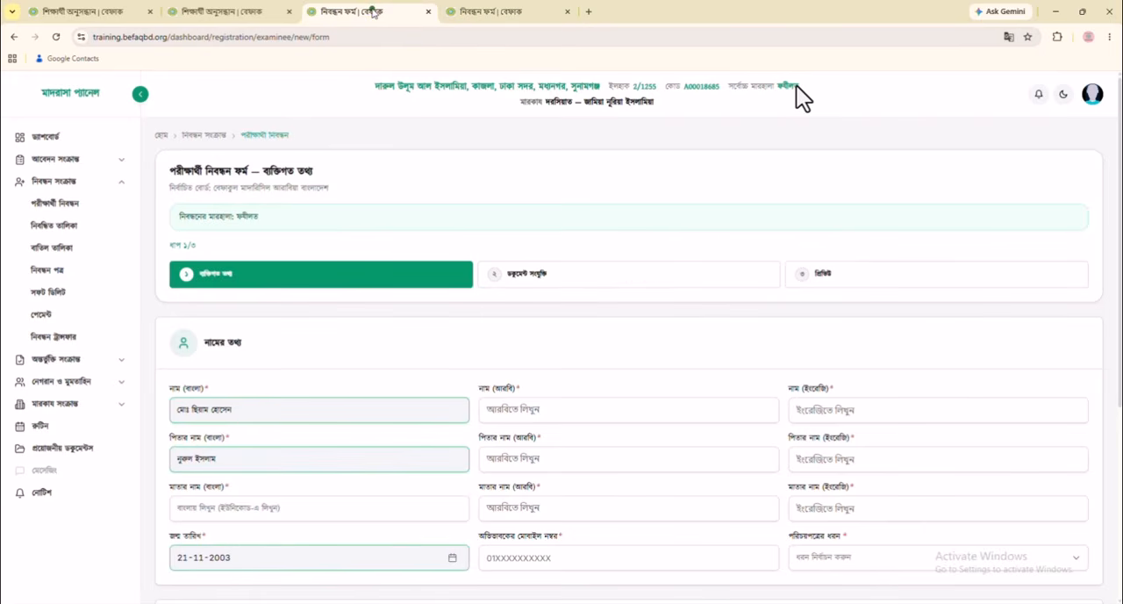
{"action": "scroll", "coordinate": [351, 441], "scroll_direction": "down", "scroll_amount": 4}
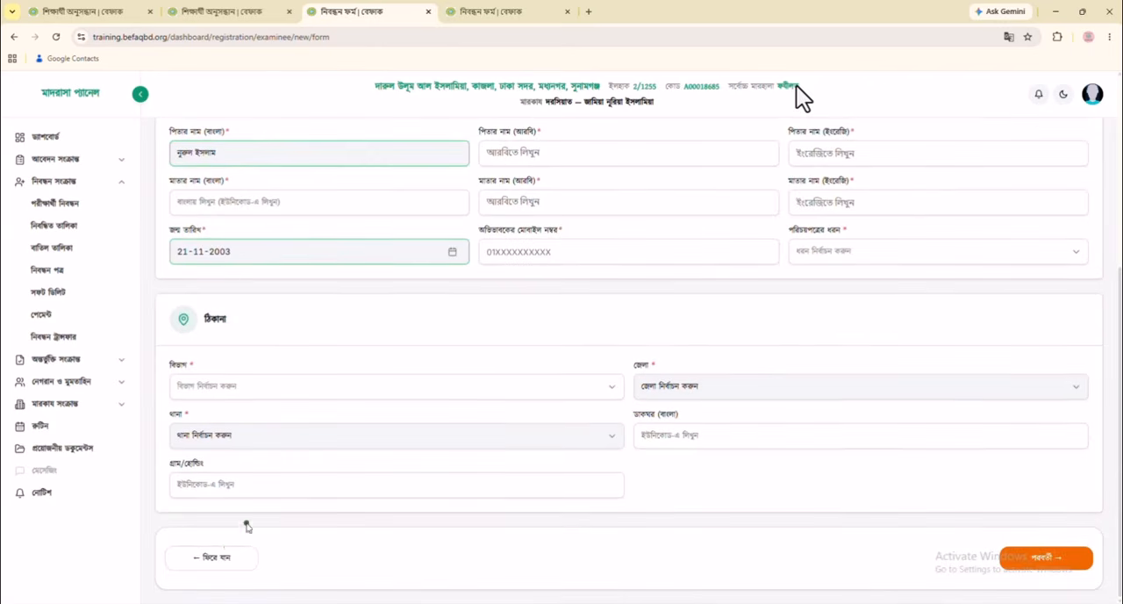
{"action": "left_click", "coordinate": [213, 555]}
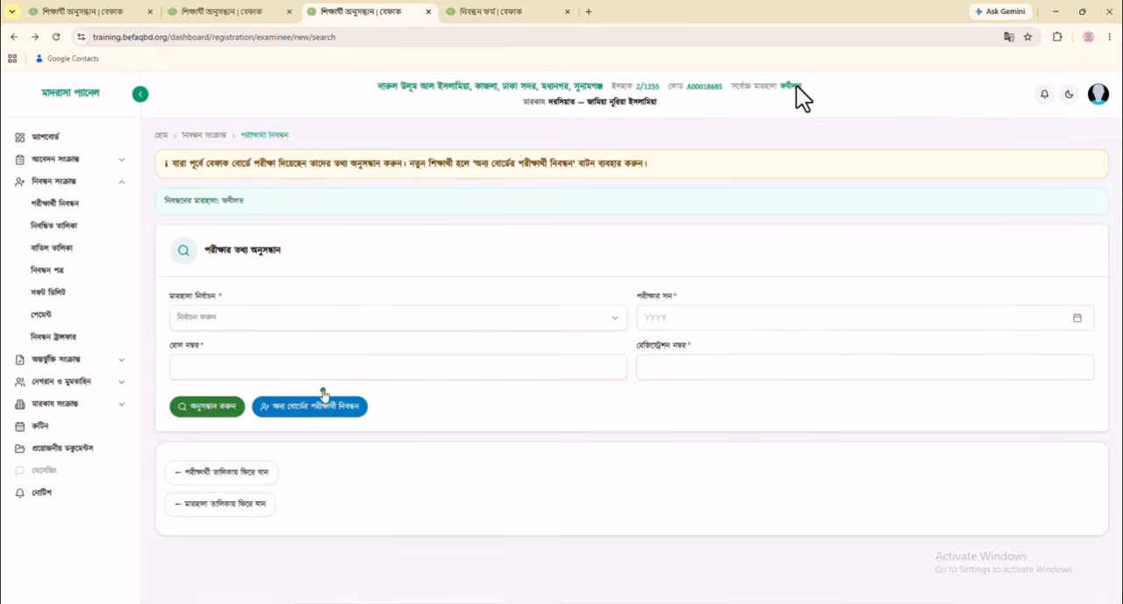
In the মুতাওয়াসসিতা registration form, enter the student's and parents' names in Bengali
{"action": "left_click", "coordinate": [308, 412]}
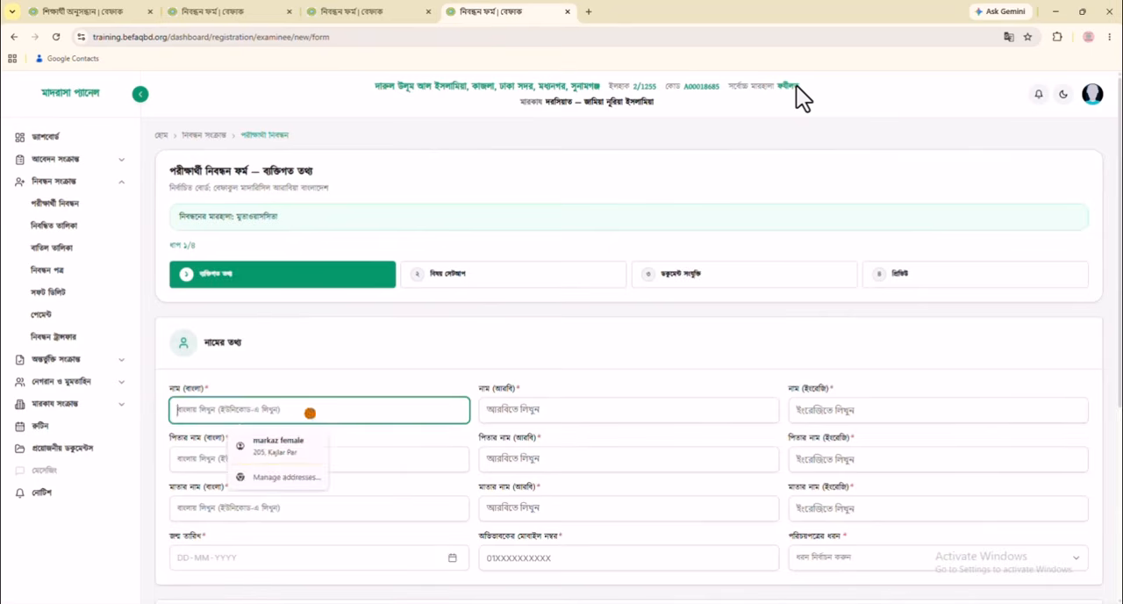
{"action": "type", "text": "আব্দুল্লাহ"}
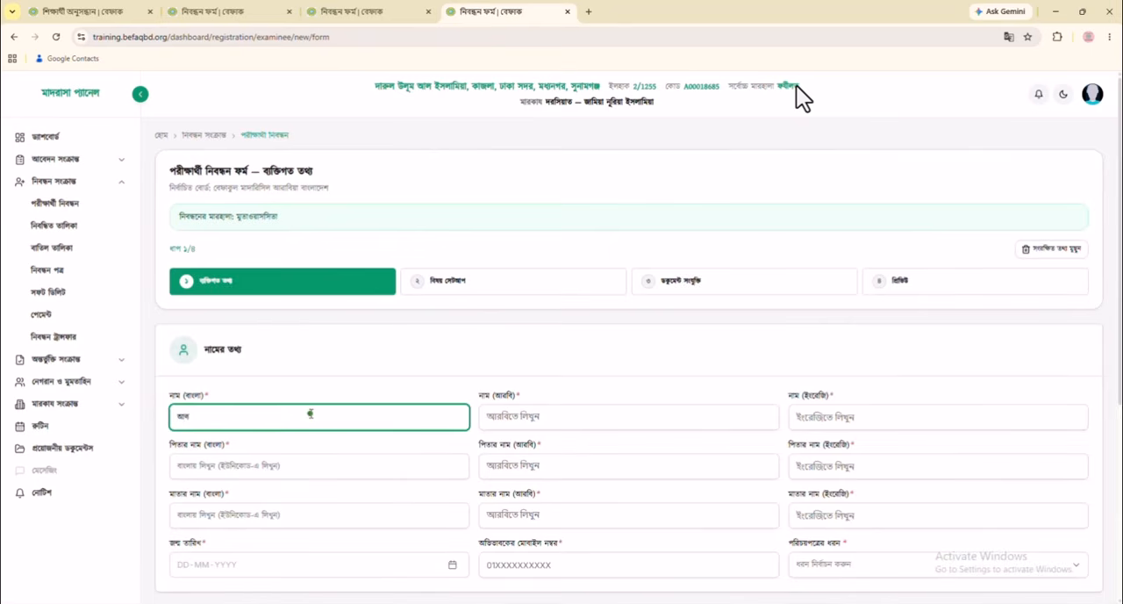
{"action": "left_click", "coordinate": [285, 474]}
{"action": "type", "text": "অাব্দুর রহমান"}
Enter the student's, father's and mother's names in Arabic
{"action": "left_click", "coordinate": [518, 416]}
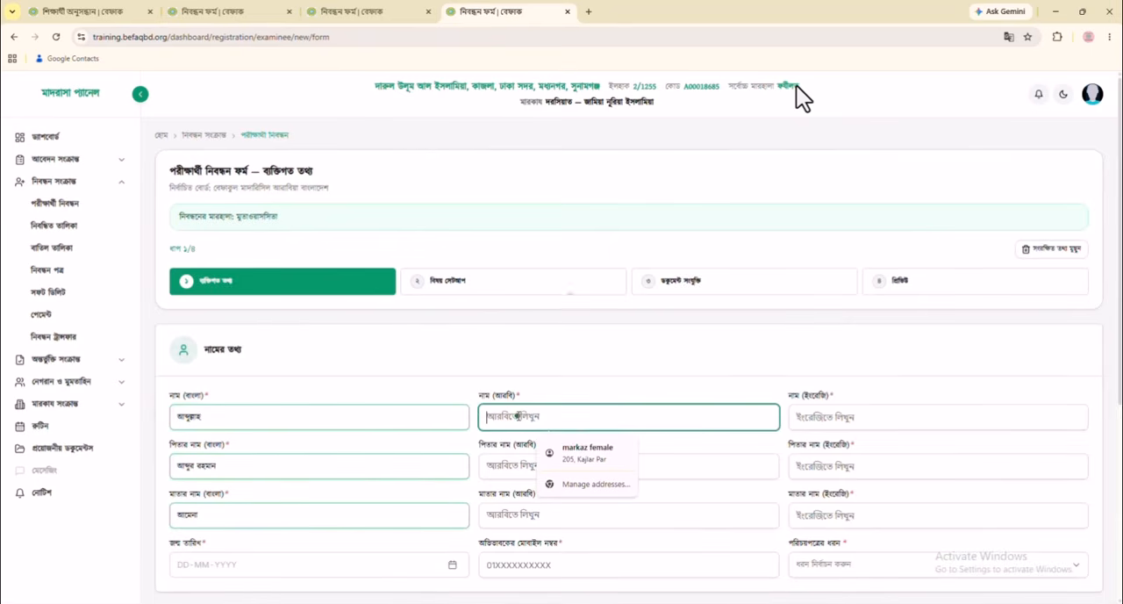
{"action": "type", "text": "عبد"}
{"action": "left_click", "coordinate": [544, 468]}
{"action": "type", "text": "عبد الرحمن"}
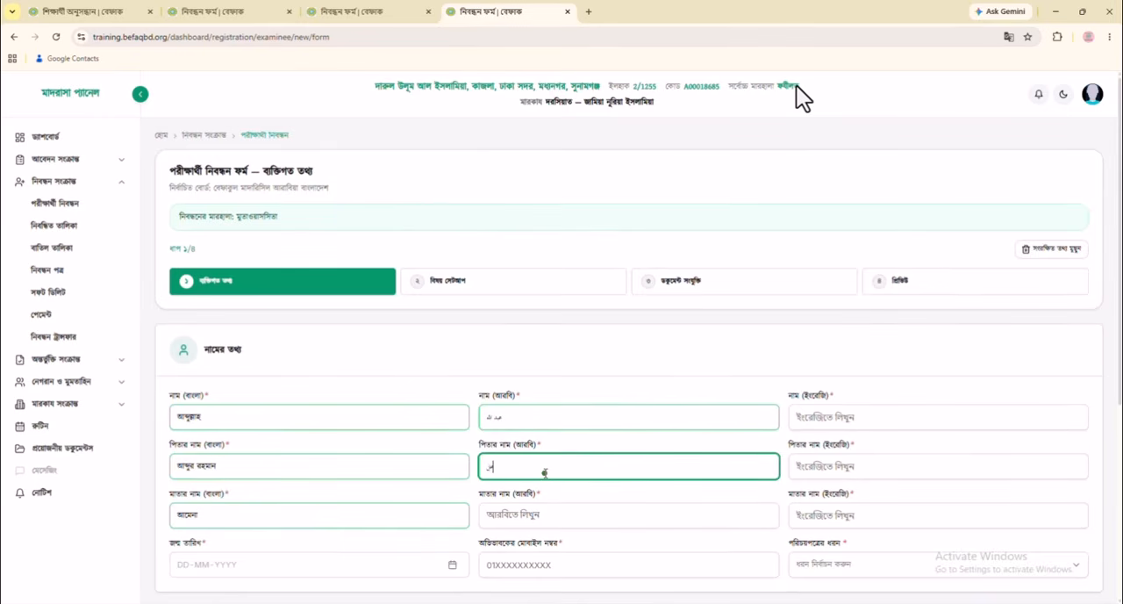
{"action": "left_click", "coordinate": [537, 509]}
{"action": "type", "text": "آمنة"}
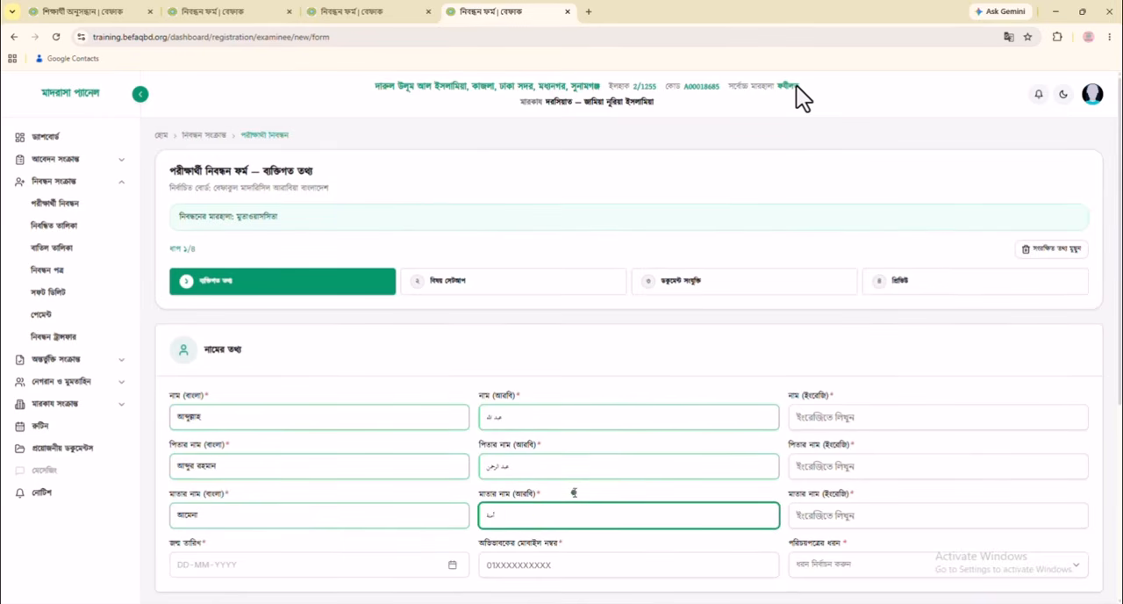
Enter the student's, father's and mother's names in English
{"action": "left_click", "coordinate": [844, 418]}
{"action": "type", "text": "Abdullah"}
{"action": "left_click", "coordinate": [847, 469]}
{"action": "type", "text": "Abdur Rahman"}
{"action": "left_click", "coordinate": [835, 515]}
{"action": "type", "text": "Amina"}
Enter the student's date of birth and the guardian's mobile number
{"action": "left_click", "coordinate": [303, 564]}
{"action": "scroll", "coordinate": [345, 511], "scroll_direction": "down", "scroll_amount": 2}
{"action": "type", "text": "01-01-2000"}
{"action": "left_click", "coordinate": [537, 391]}
Set the identity document type to জাতীয় পরিচয়পত্র (NID) and enter the national ID number
{"action": "left_click", "coordinate": [903, 397]}
{"action": "left_click", "coordinate": [896, 422]}
{"action": "left_click", "coordinate": [337, 439]}
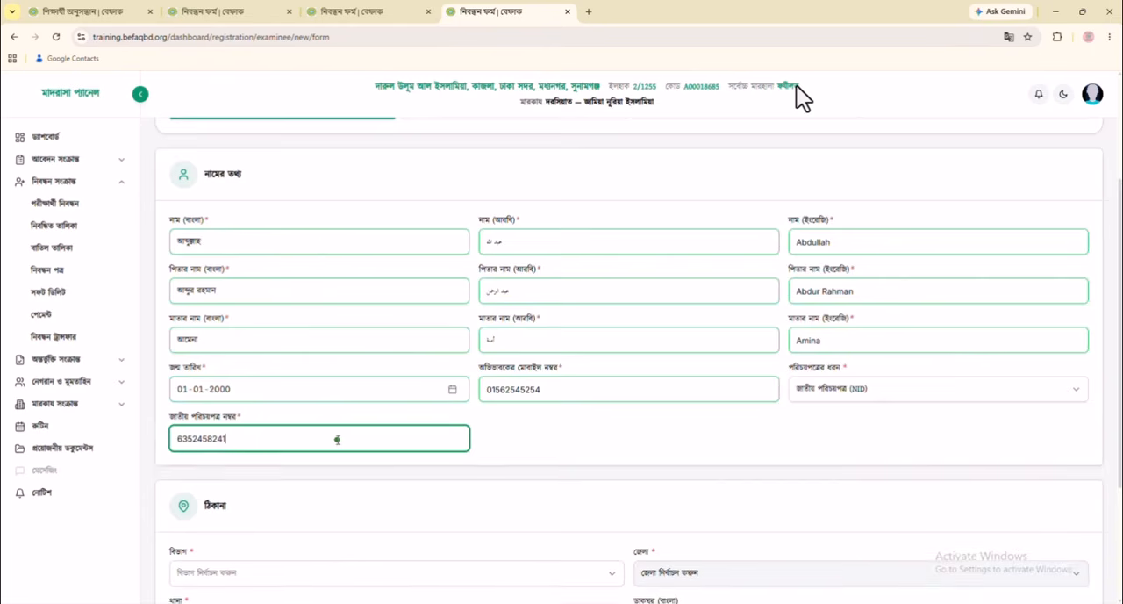
Select the student's division, district and thana in the ঠিকানা section
{"action": "scroll", "coordinate": [339, 440], "scroll_direction": "down", "scroll_amount": 2}
{"action": "left_click", "coordinate": [316, 403]}
{"action": "left_click", "coordinate": [322, 359]}
{"action": "left_click", "coordinate": [681, 408]}
{"action": "left_click", "coordinate": [668, 452]}
{"action": "left_click", "coordinate": [459, 452]}
{"action": "left_click", "coordinate": [353, 374]}
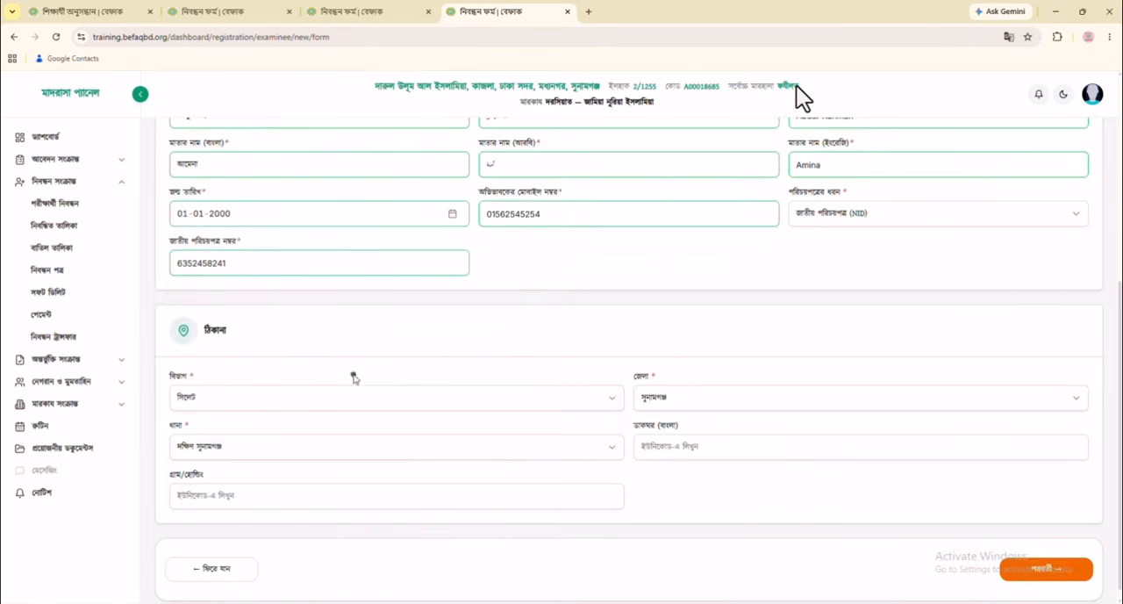
Fill in the student's post office and village/holding in Bengali, and continue to the বিষয় সেটআপ stage
{"action": "left_click", "coordinate": [696, 447]}
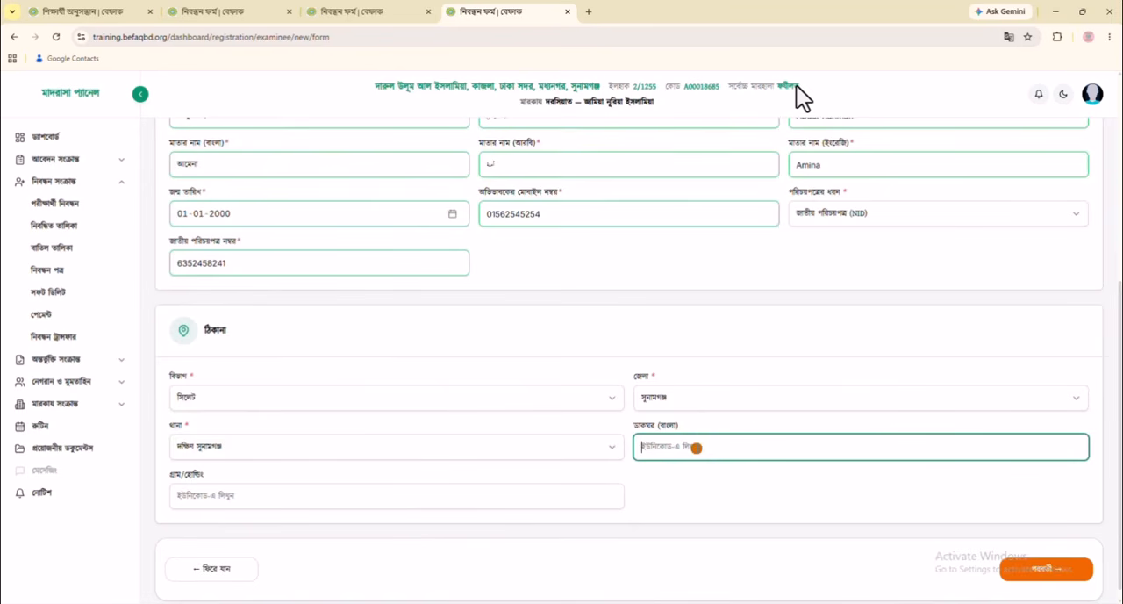
{"action": "type", "text": "s"}
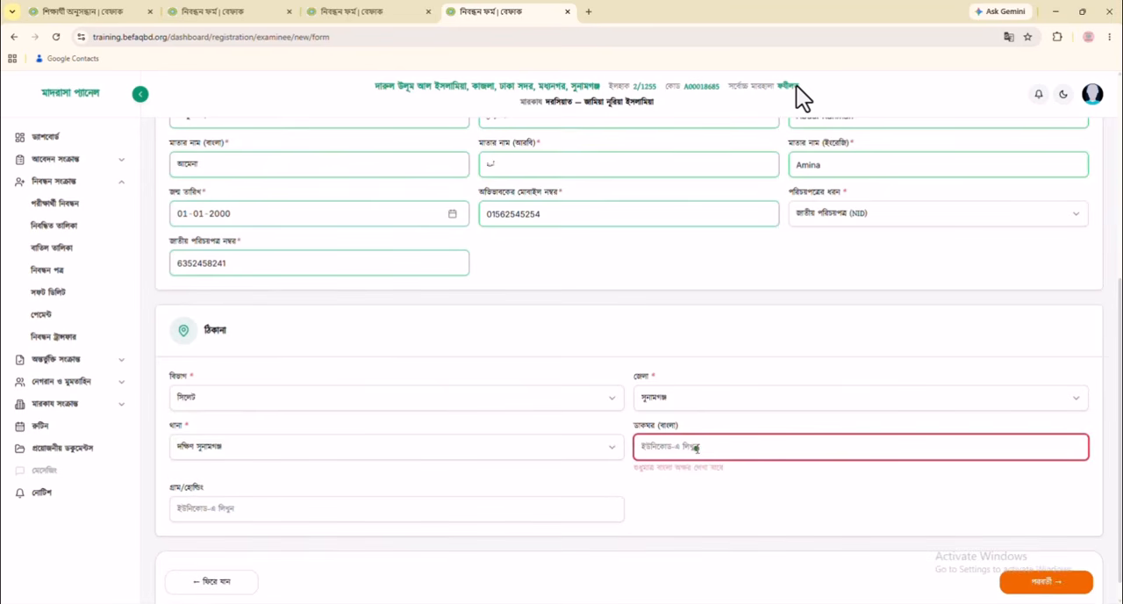
{"action": "type", "text": "চকবা"}
{"action": "type", "text": "া"}
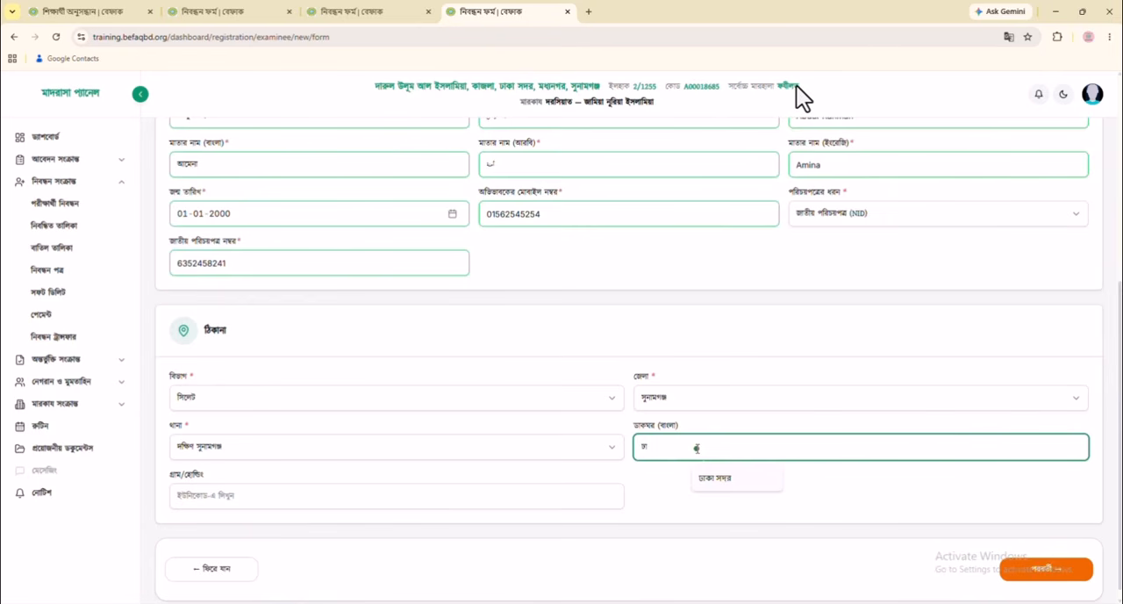
{"action": "key", "text": "BackSpace"}
{"action": "key", "text": "BackSpace"}
{"action": "type", "text": "সদর"}
{"action": "left_click", "coordinate": [350, 503]}
{"action": "type", "text": "স"}
{"action": "key", "text": "BackSpace"}
{"action": "type", "text": "সদর"}
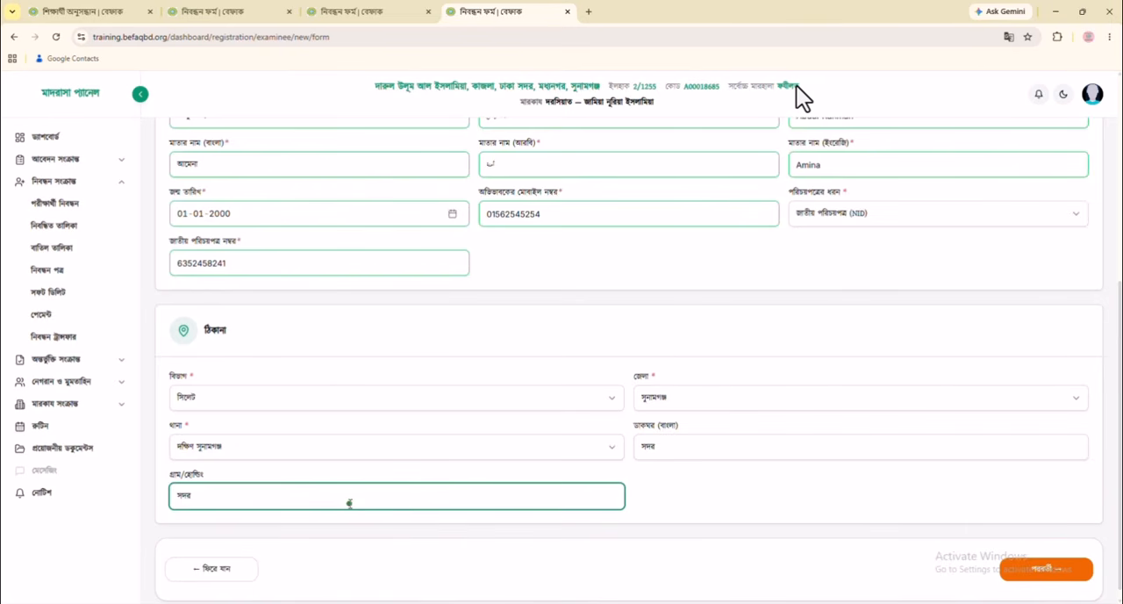
{"action": "left_click", "coordinate": [1044, 570]}
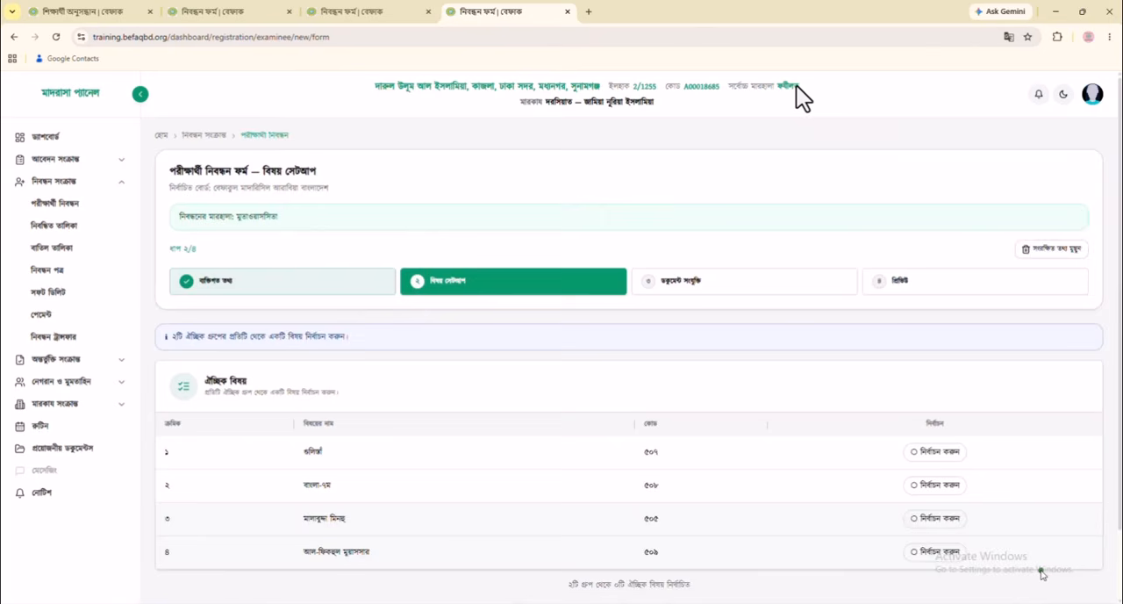
Choose গুলিস্তাঁ (৫০৭) and মালাবুদ্দা মিনহু (৫০৫) as the optional subjects and continue to the document attachment stage
{"action": "scroll", "coordinate": [1042, 572], "scroll_direction": "down", "scroll_amount": 1}
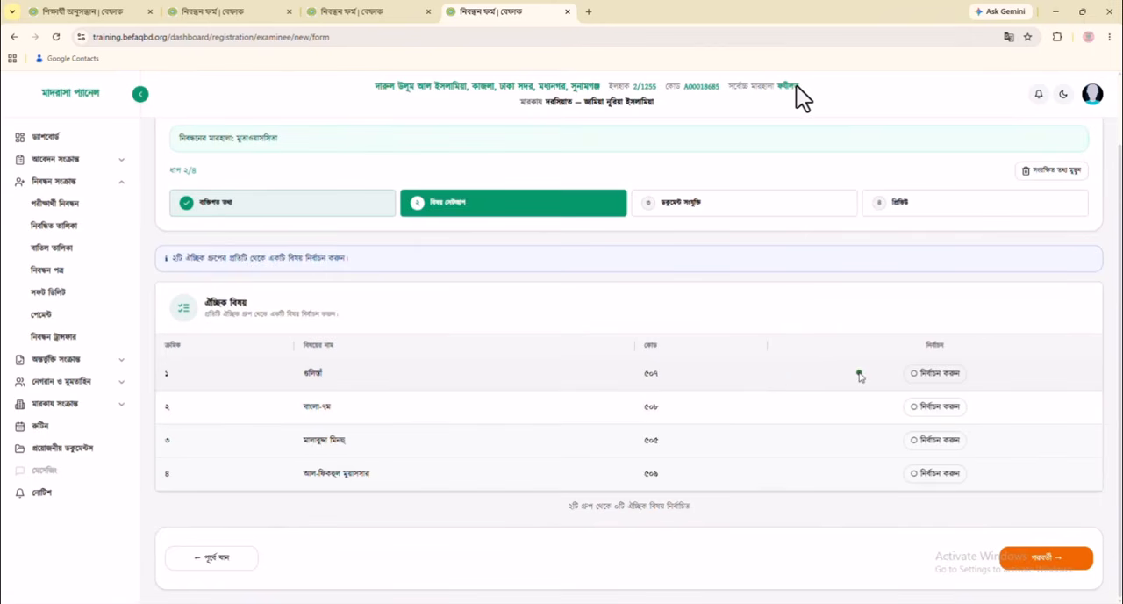
{"action": "left_click", "coordinate": [943, 377]}
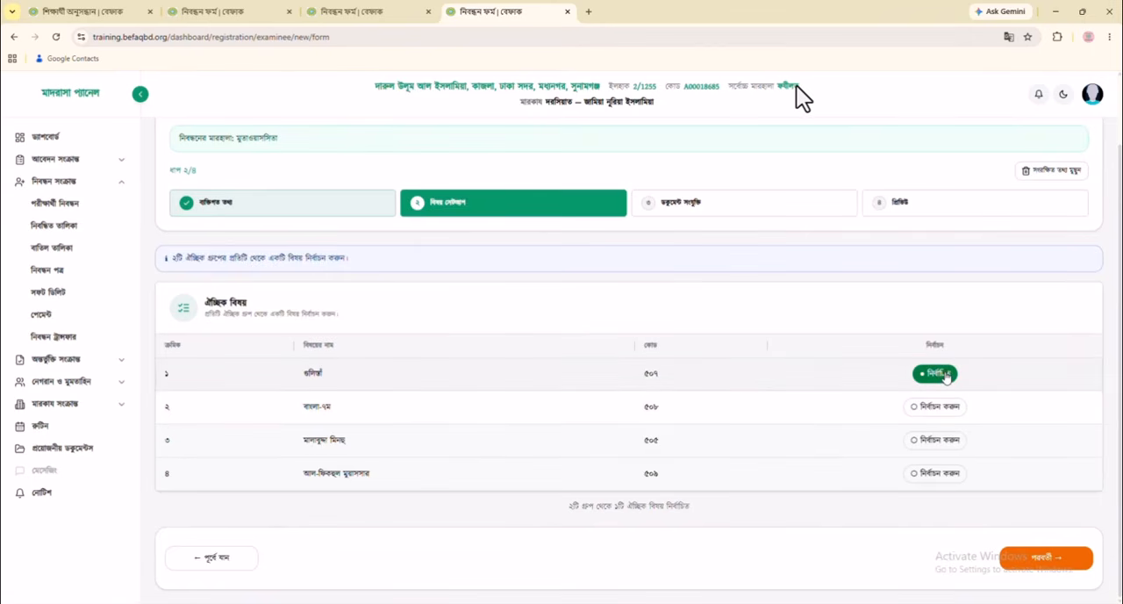
{"action": "left_click", "coordinate": [926, 443]}
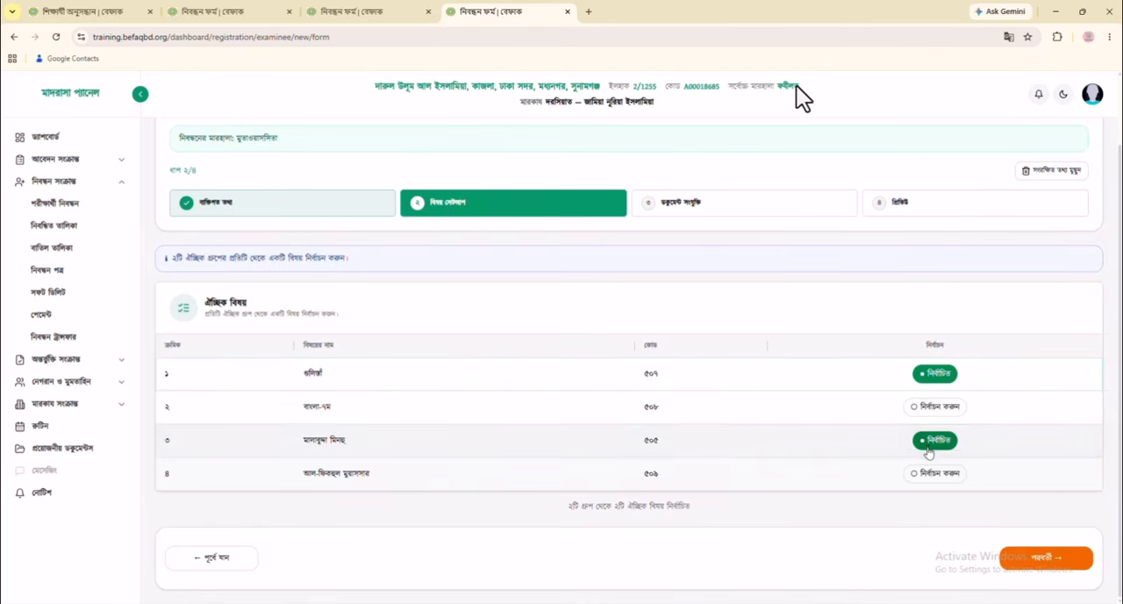
{"action": "left_click", "coordinate": [1026, 546]}
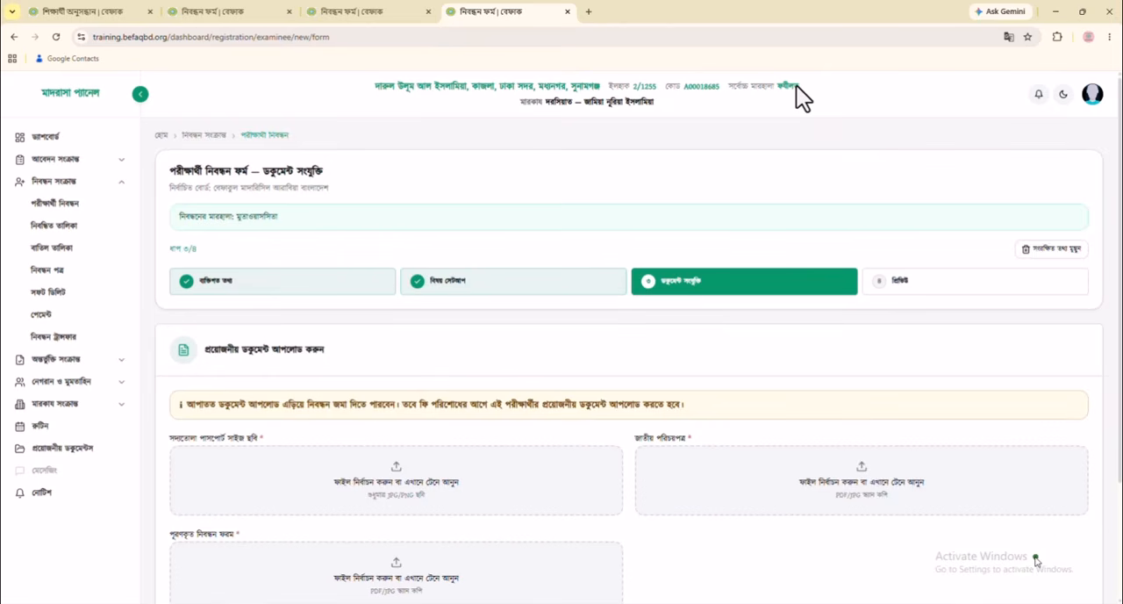
Upload the Admin Photo image as the passport-size photo and apply the crop
{"action": "scroll", "coordinate": [1036, 560], "scroll_direction": "down", "scroll_amount": 3}
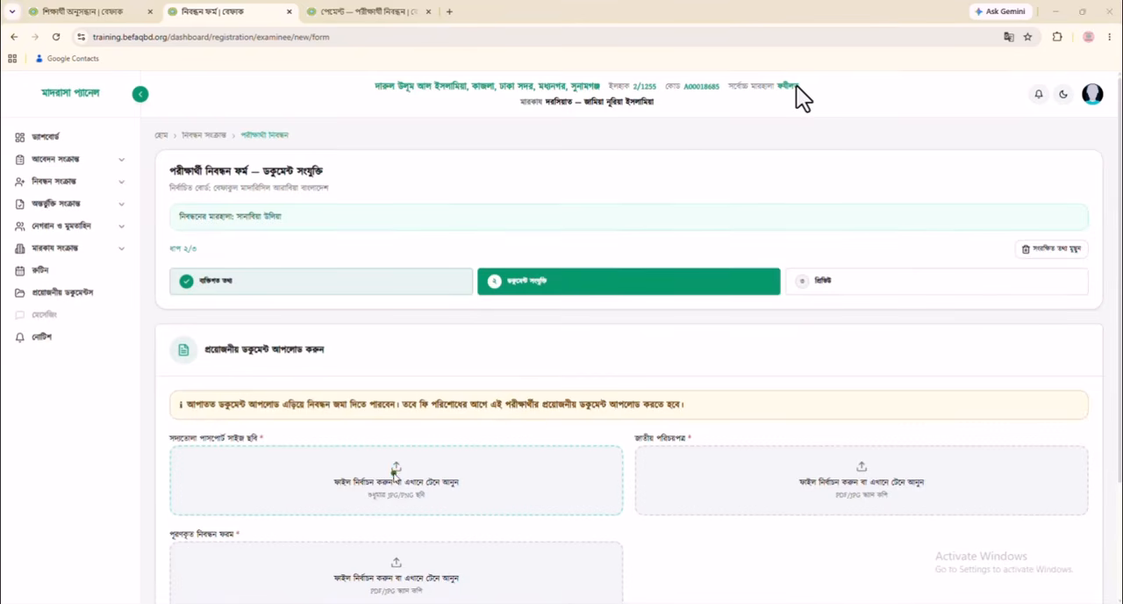
{"action": "left_click", "coordinate": [394, 471]}
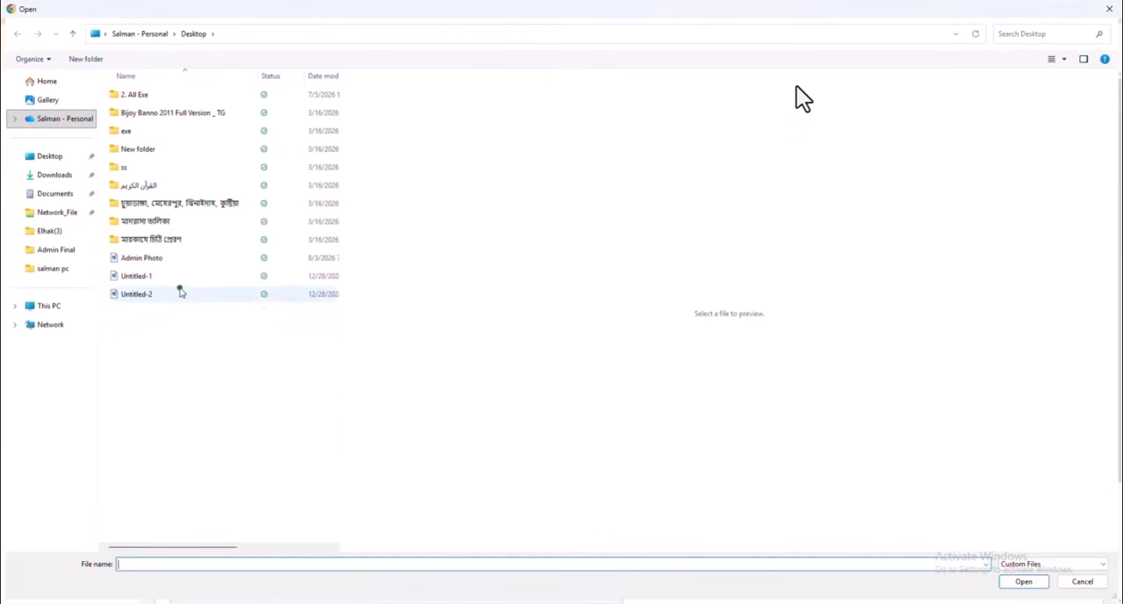
{"action": "left_click", "coordinate": [170, 258]}
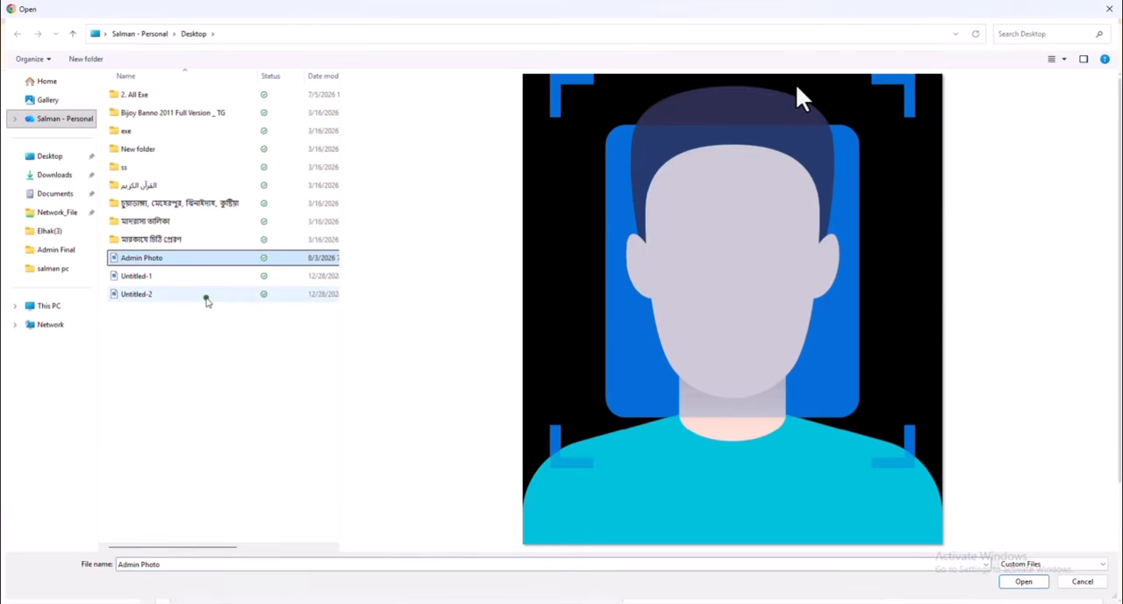
{"action": "left_click", "coordinate": [1023, 582]}
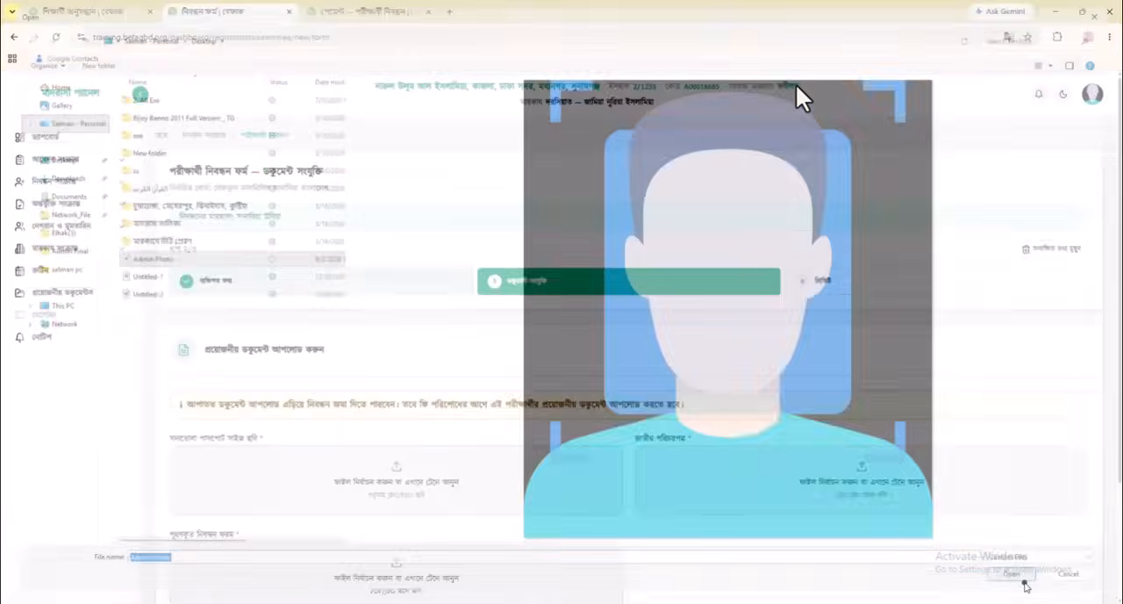
{"action": "scroll", "coordinate": [599, 344], "scroll_direction": "up", "scroll_amount": 2}
{"action": "scroll", "coordinate": [599, 345], "scroll_direction": "down", "scroll_amount": 4}
{"action": "scroll", "coordinate": [599, 346], "scroll_direction": "up", "scroll_amount": 2}
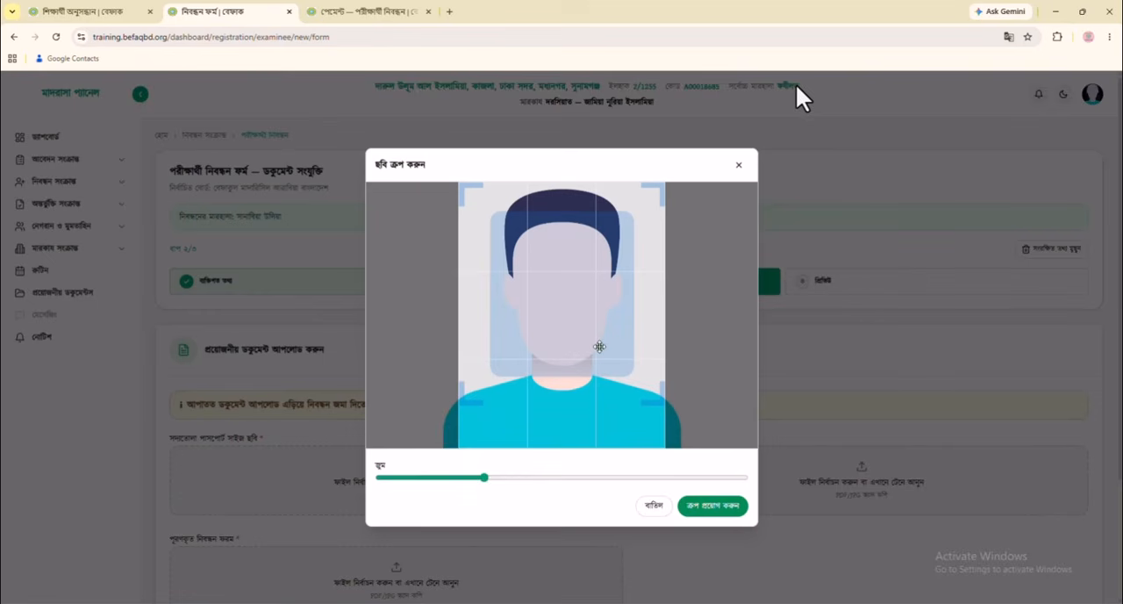
{"action": "left_click", "coordinate": [719, 507]}
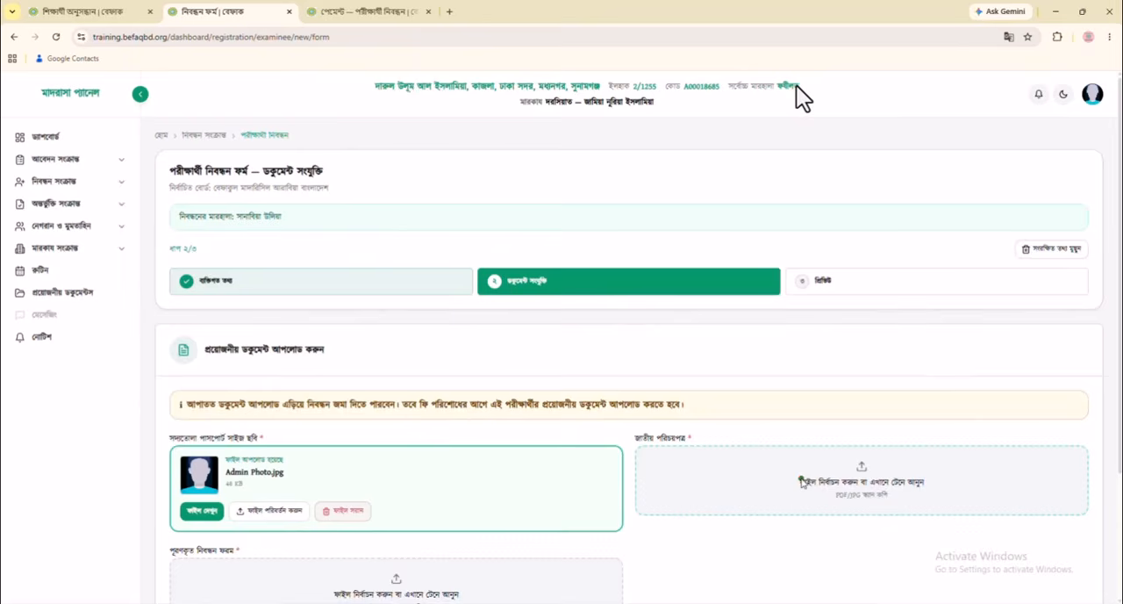
Upload 200000000.pdf as both the national ID and the completed registration form, and continue to the preview stage
{"action": "left_click", "coordinate": [800, 481]}
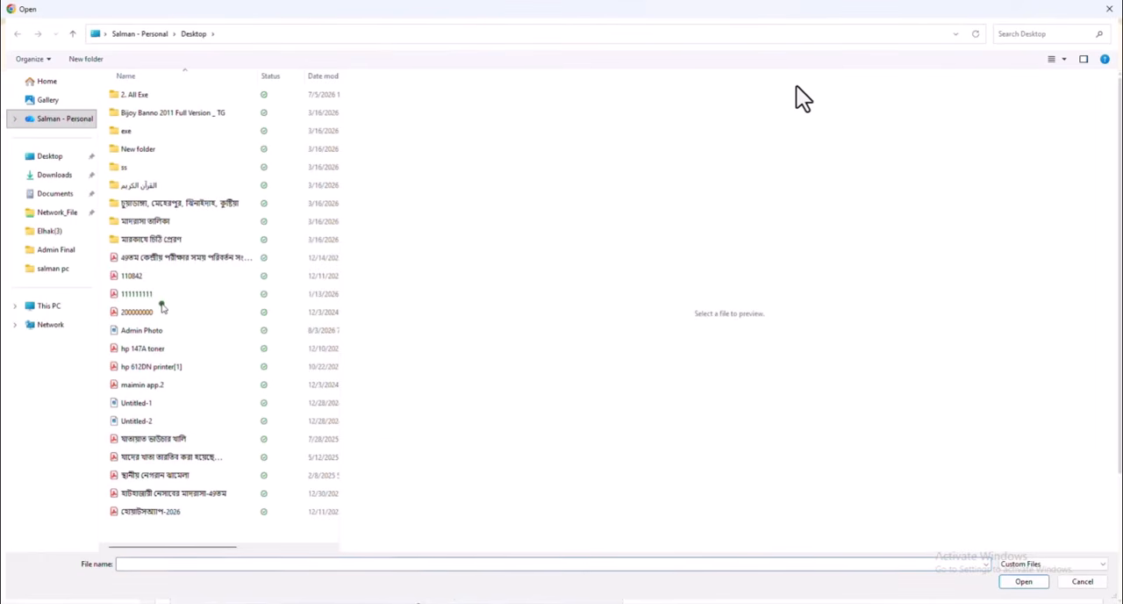
{"action": "double_click", "coordinate": [163, 312]}
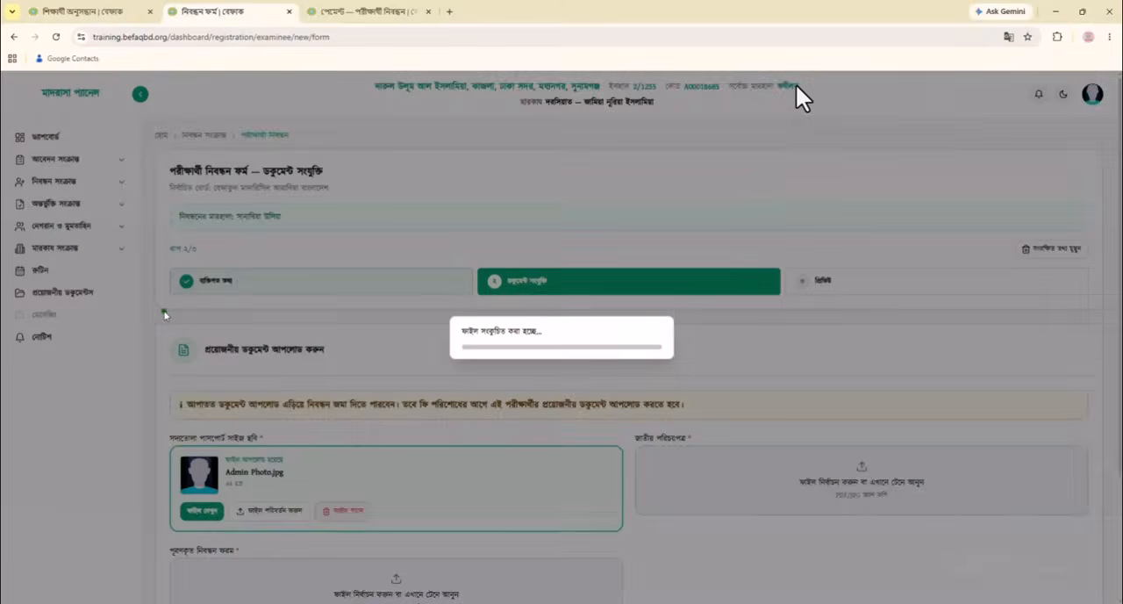
{"action": "scroll", "coordinate": [482, 475], "scroll_direction": "down", "scroll_amount": 2}
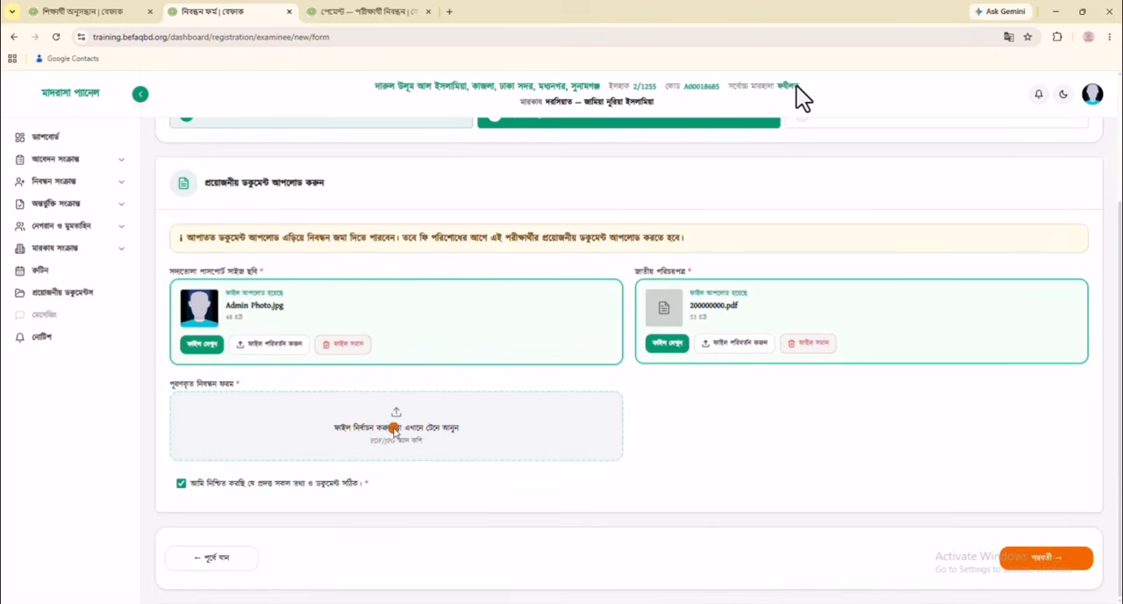
{"action": "left_click", "coordinate": [394, 428]}
{"action": "double_click", "coordinate": [172, 314]}
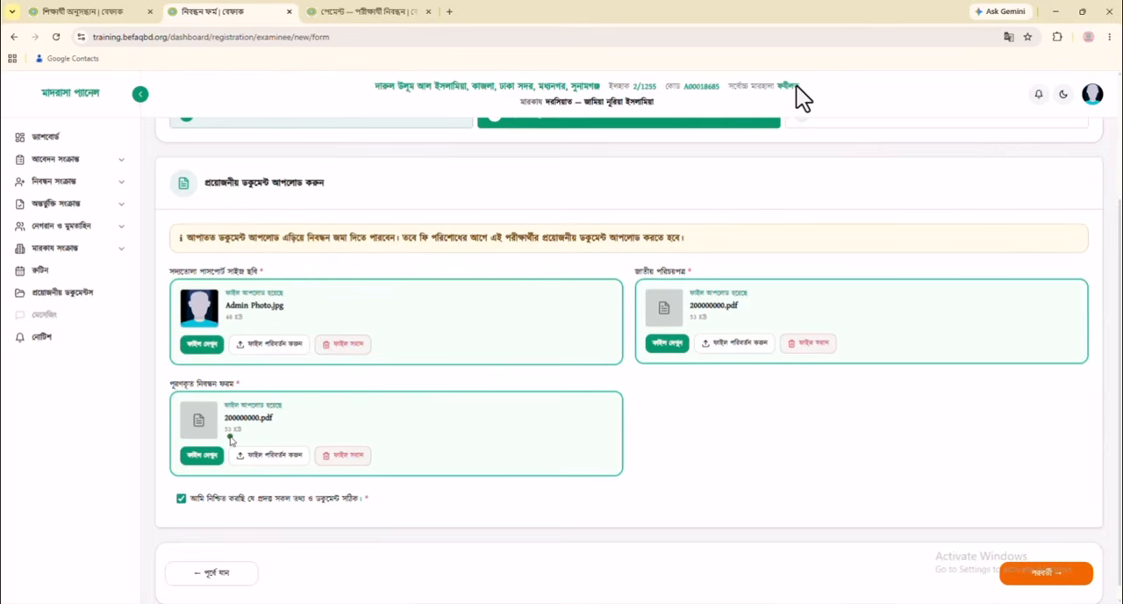
{"action": "left_click", "coordinate": [209, 501]}
{"action": "left_click", "coordinate": [1043, 576]}
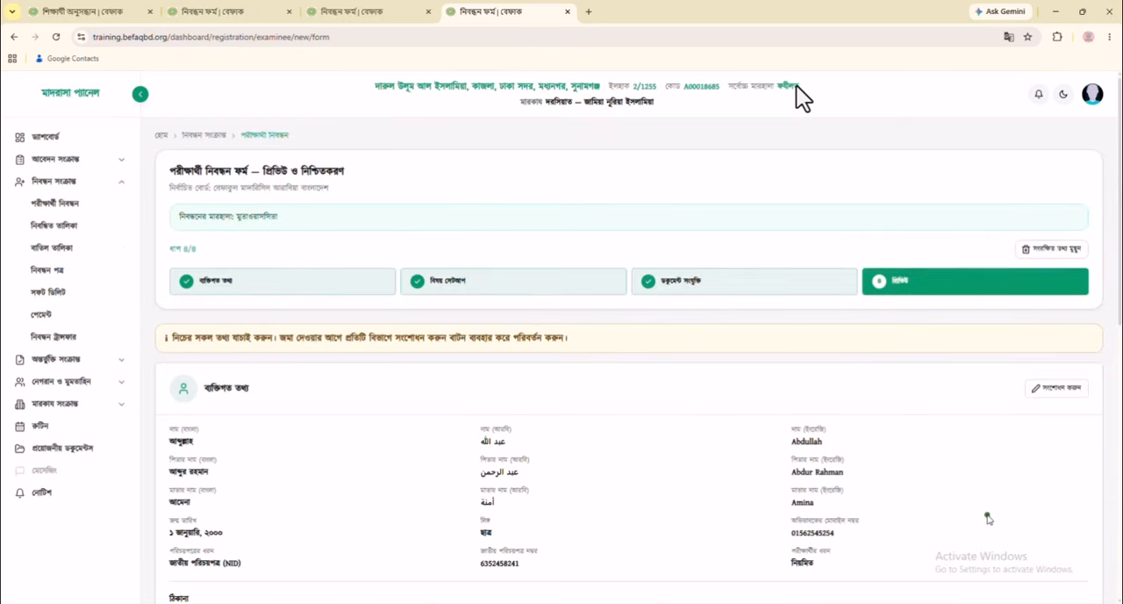
Review the student's details in the preview, open the ব্যক্তিগত তথ্য section for editing and save it
{"action": "scroll", "coordinate": [958, 481], "scroll_direction": "down", "scroll_amount": 2}
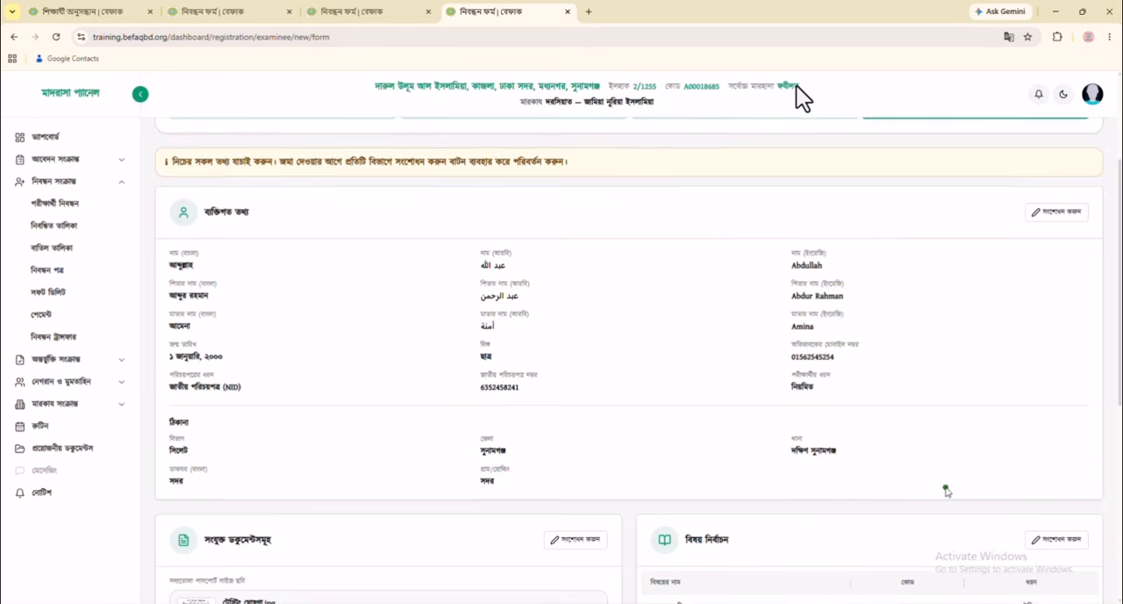
{"action": "scroll", "coordinate": [961, 439], "scroll_direction": "down", "scroll_amount": 1}
{"action": "left_click", "coordinate": [1057, 156]}
{"action": "left_click", "coordinate": [877, 289]}
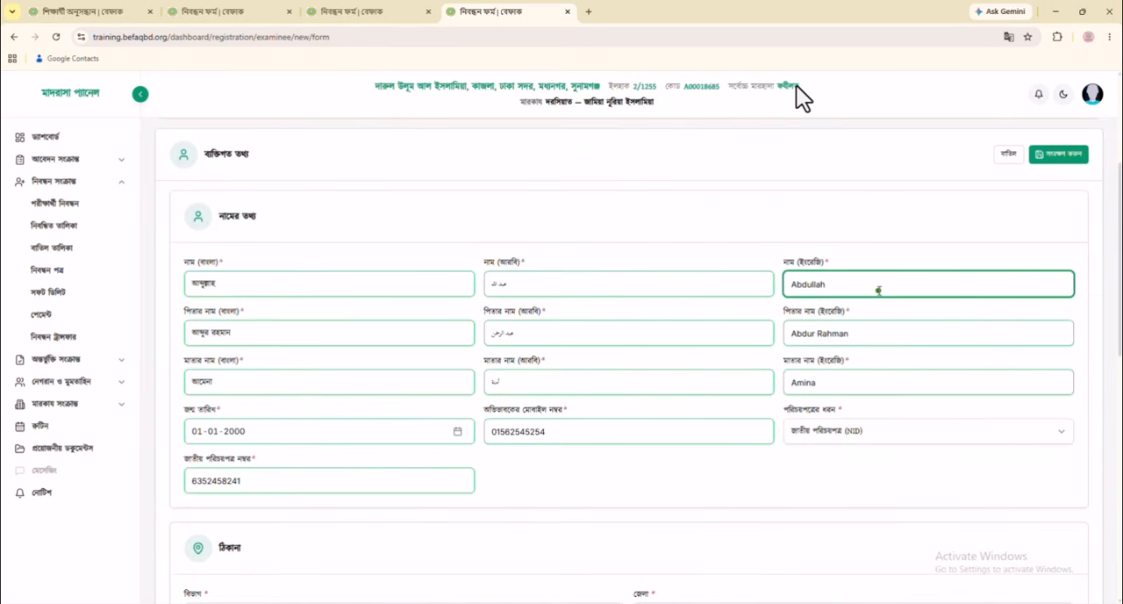
{"action": "left_click", "coordinate": [1059, 153]}
Confirm that all information and documents in the preview are correct and complete the registration
{"action": "scroll", "coordinate": [831, 354], "scroll_direction": "down", "scroll_amount": 3}
{"action": "scroll", "coordinate": [830, 353], "scroll_direction": "down", "scroll_amount": 2}
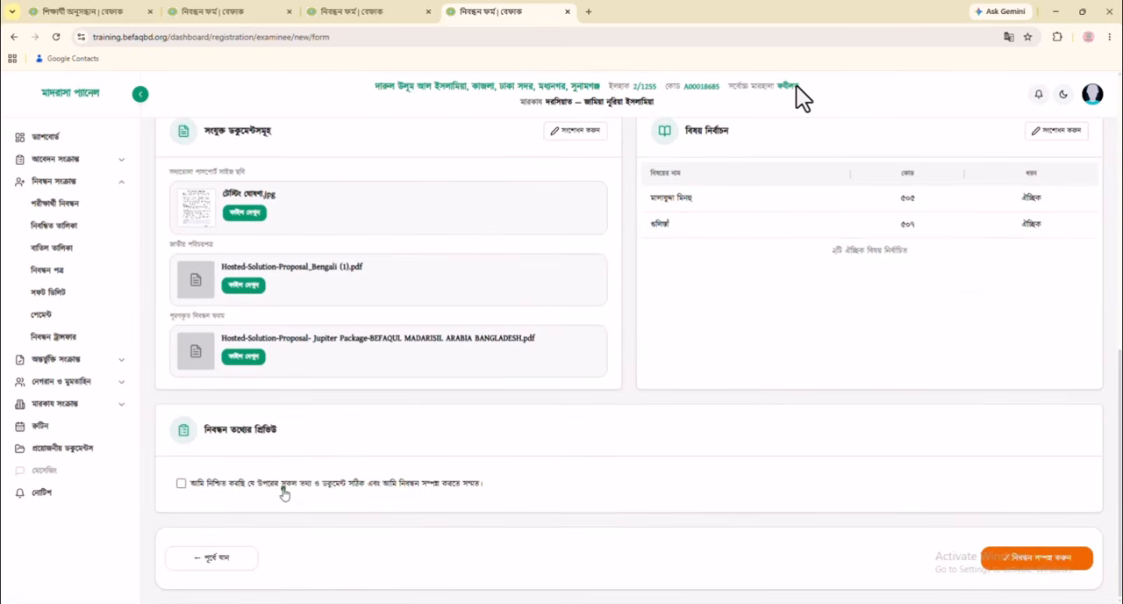
{"action": "left_click", "coordinate": [182, 485]}
{"action": "left_click", "coordinate": [1017, 558]}
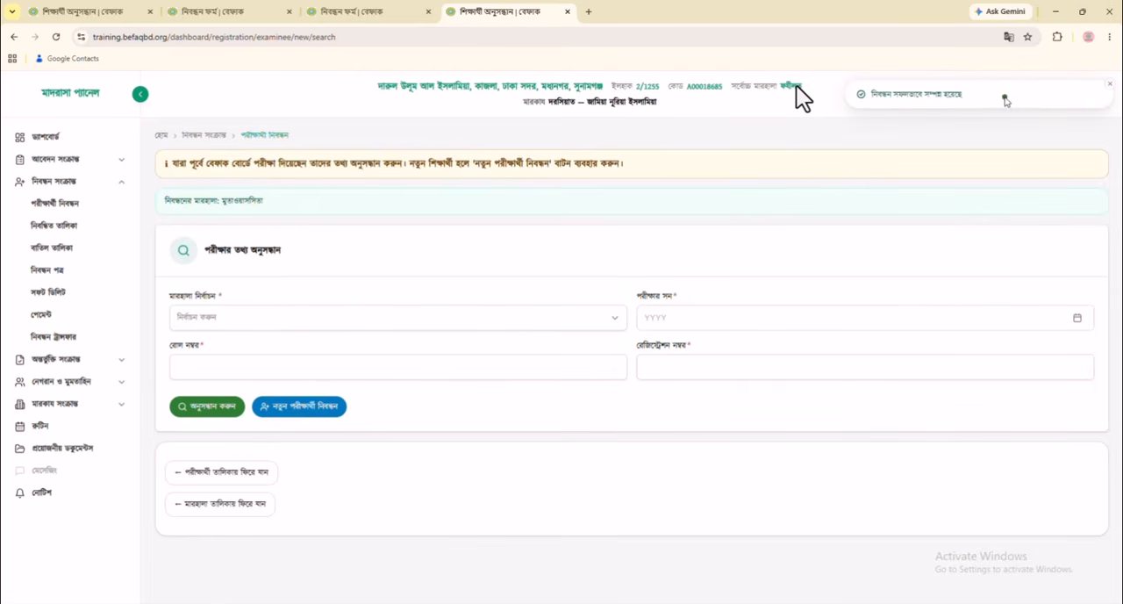
{"action": "left_click_drag", "start_coordinate": [863, 99], "coordinate": [974, 99]}
{"action": "left_click", "coordinate": [951, 112]}
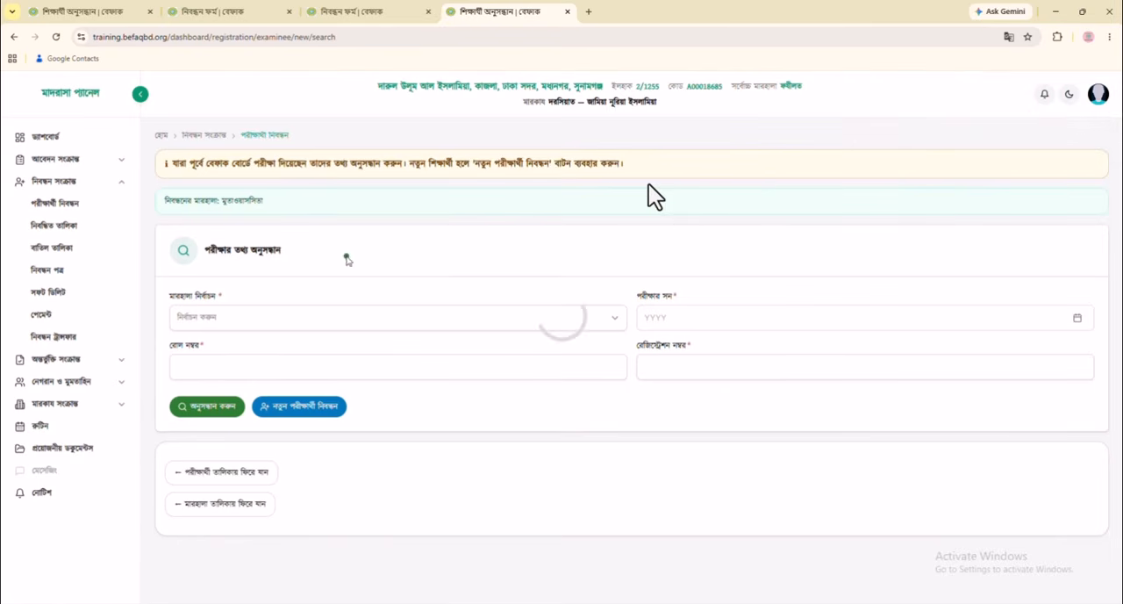
{"action": "left_click_drag", "start_coordinate": [207, 247], "coordinate": [356, 248]}
{"action": "left_click", "coordinate": [356, 251]}
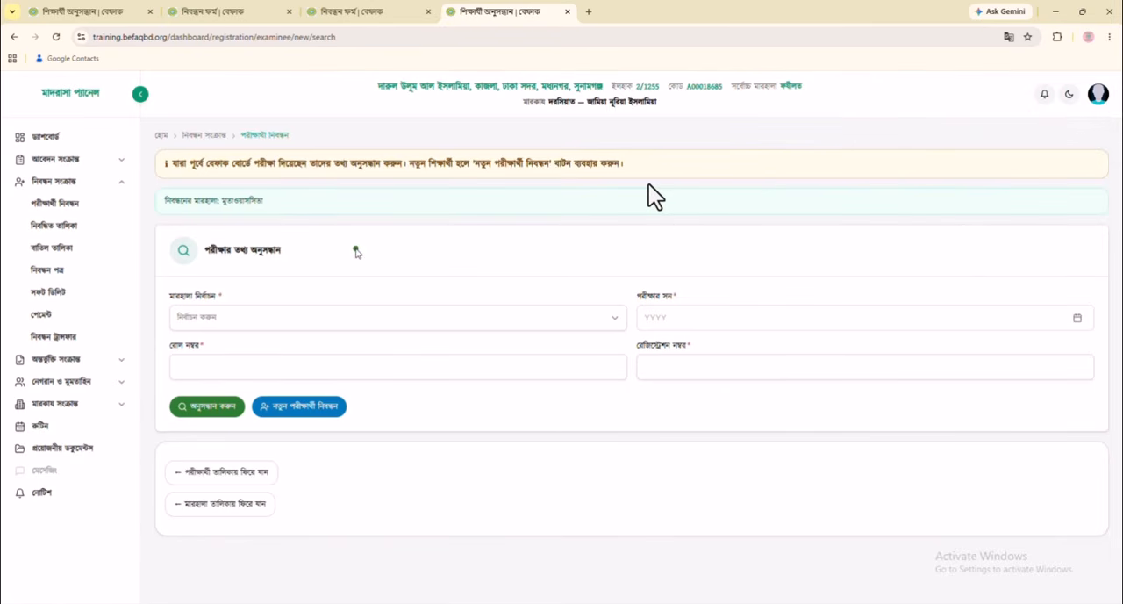